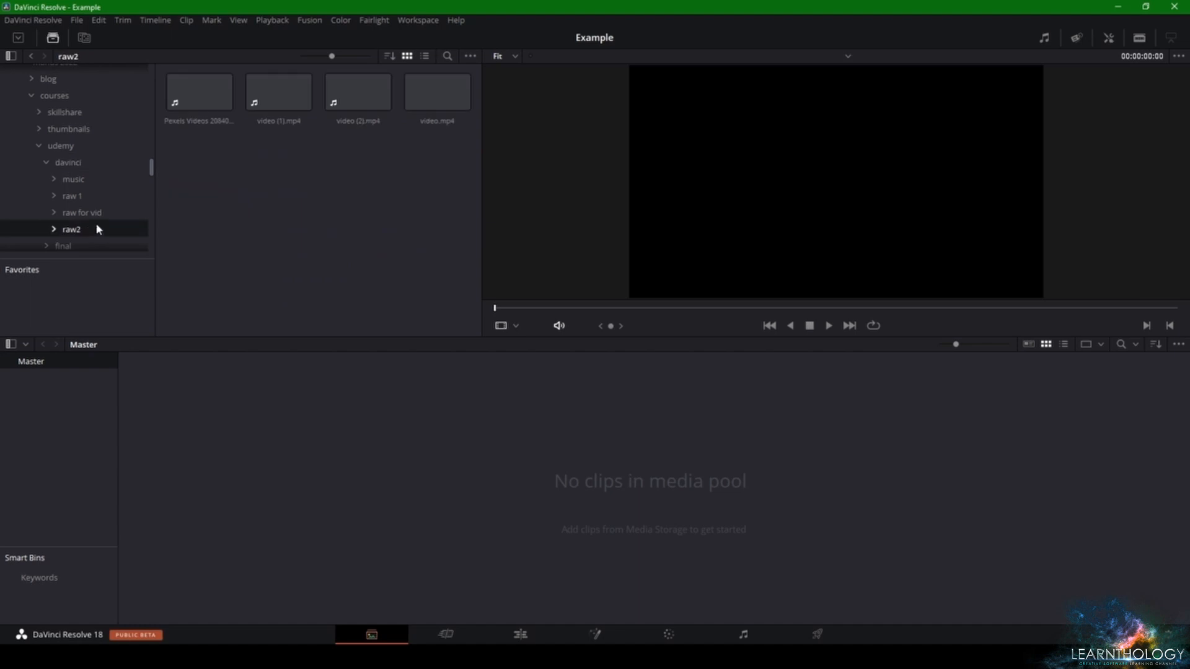
Import the Pexels Videos 2084066.mp4 clip from the raw2 folder into the media pool and place it on a new timeline
{"action": "left_click_drag", "start_coordinate": [198, 92], "coordinate": [356, 464]}
{"action": "left_click", "coordinate": [693, 388]}
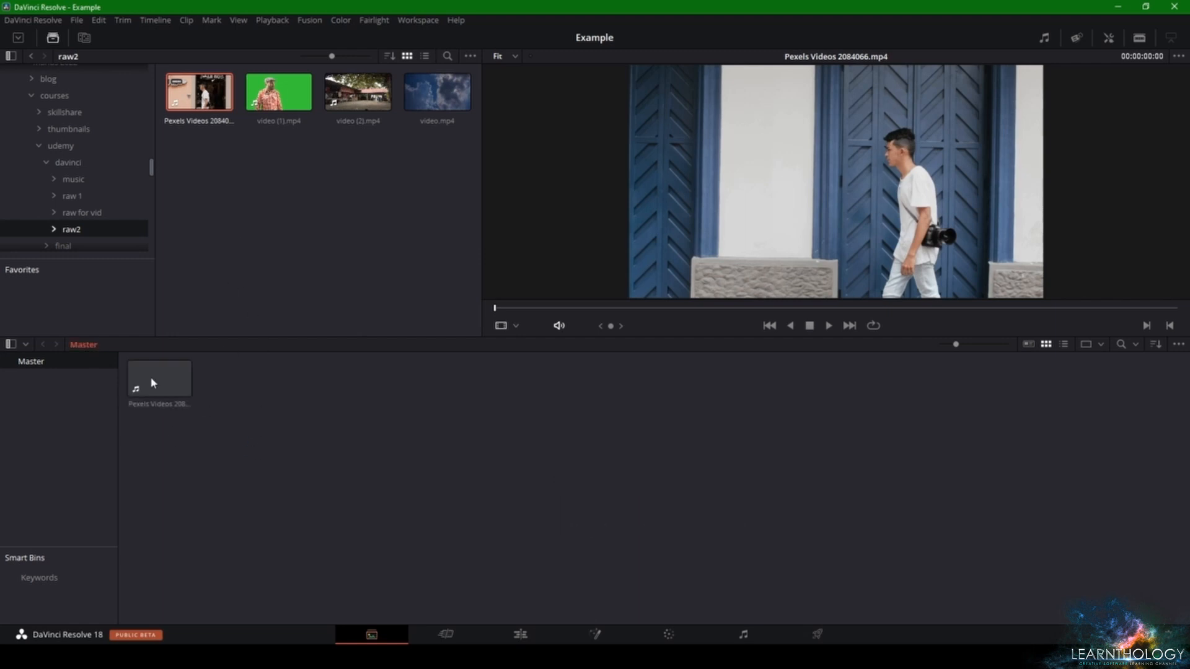
{"action": "left_click", "coordinate": [514, 638]}
{"action": "left_click_drag", "start_coordinate": [138, 85], "coordinate": [406, 544]}
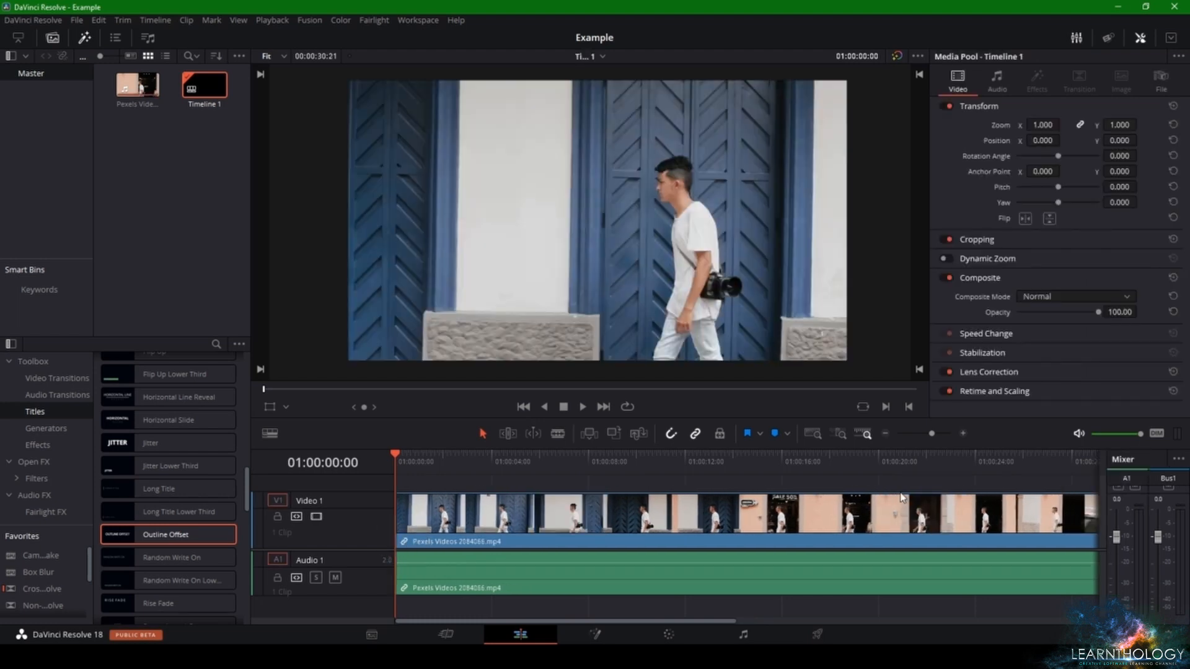
Trim the end of the timeline clip so it lasts about 8 seconds
{"action": "left_click", "coordinate": [885, 434]}
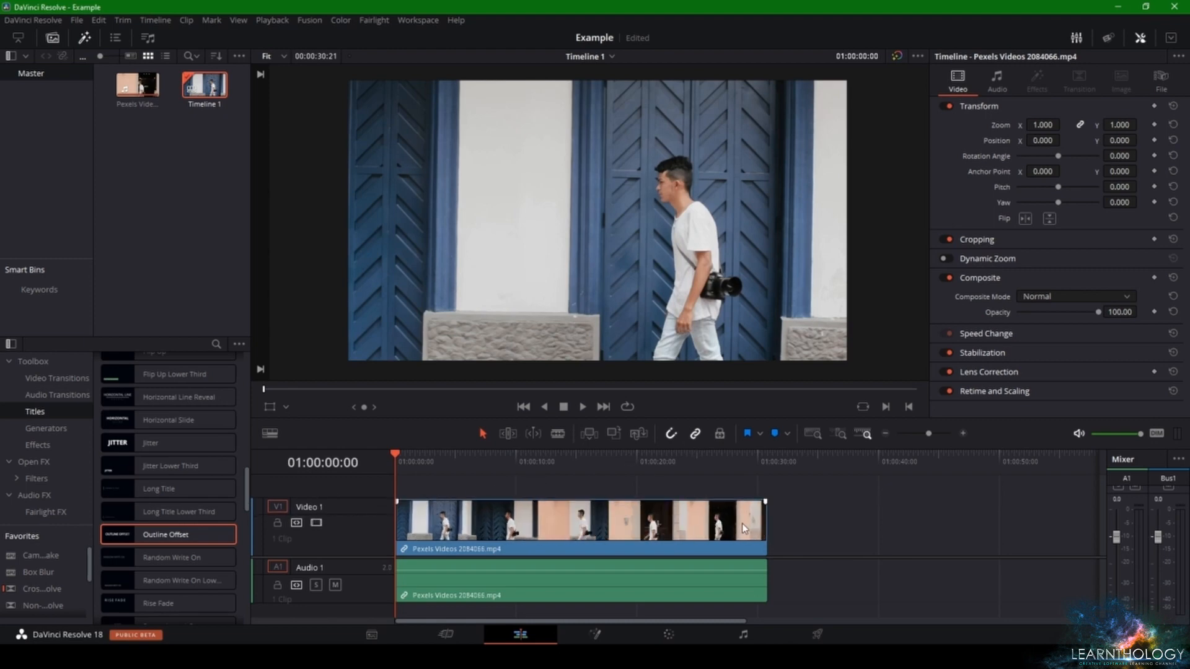
{"action": "left_click_drag", "start_coordinate": [763, 527], "coordinate": [494, 531]}
Generate proxy media for the Pexels Videos 2084066.mp4 clip in the media pool
{"action": "left_click", "coordinate": [384, 626]}
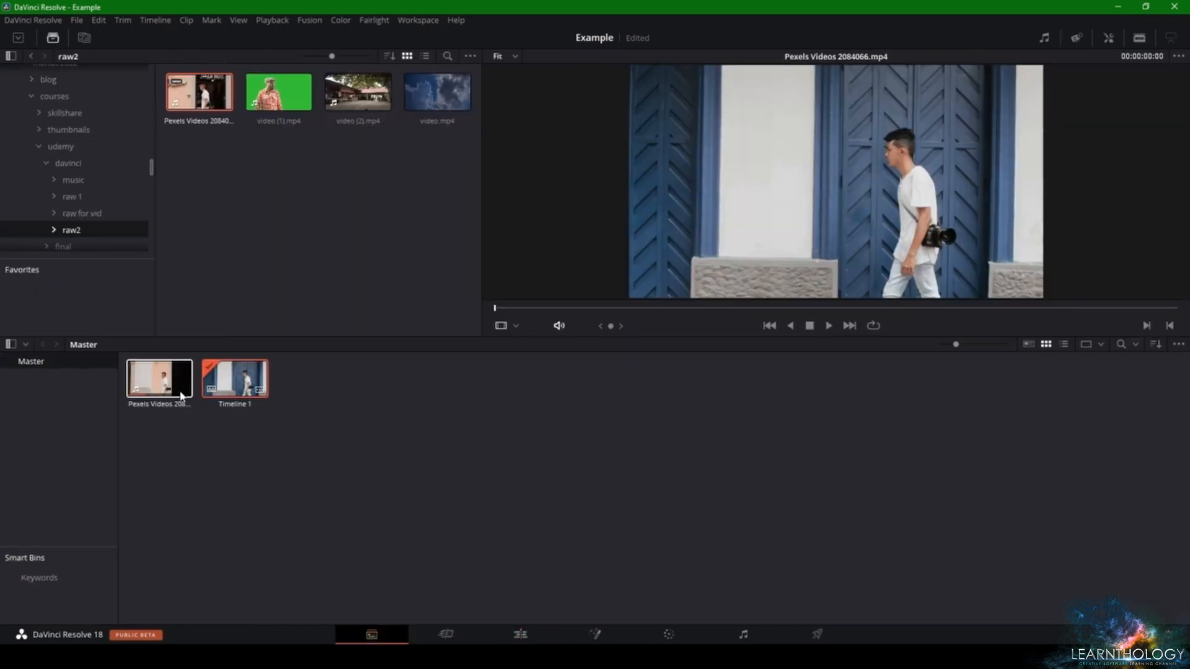
{"action": "right_click", "coordinate": [157, 395]}
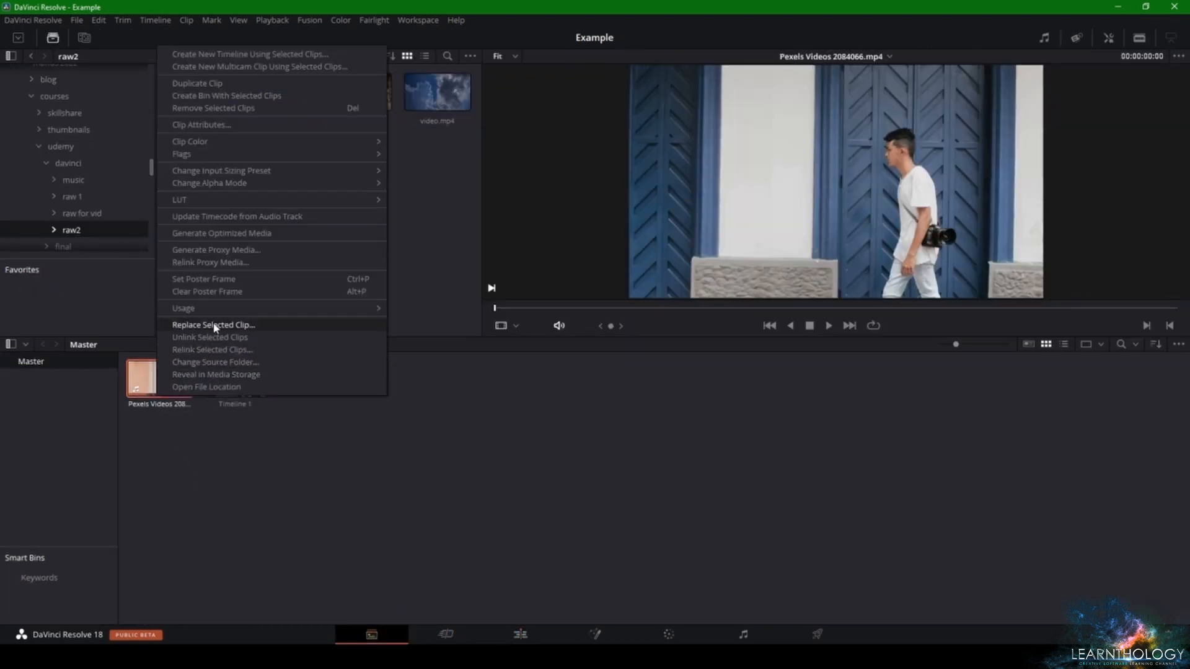
{"action": "left_click", "coordinate": [238, 252]}
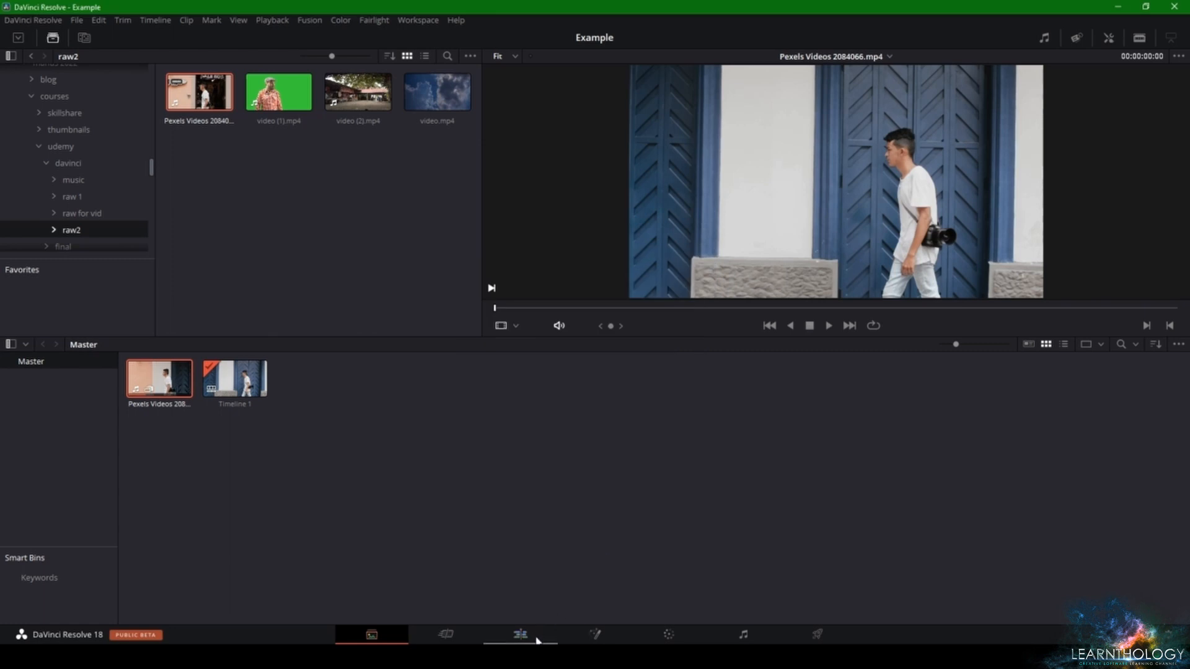
Open the trimmed clip's composition in Fusion and enlarge the node editor area
{"action": "left_click", "coordinate": [595, 634]}
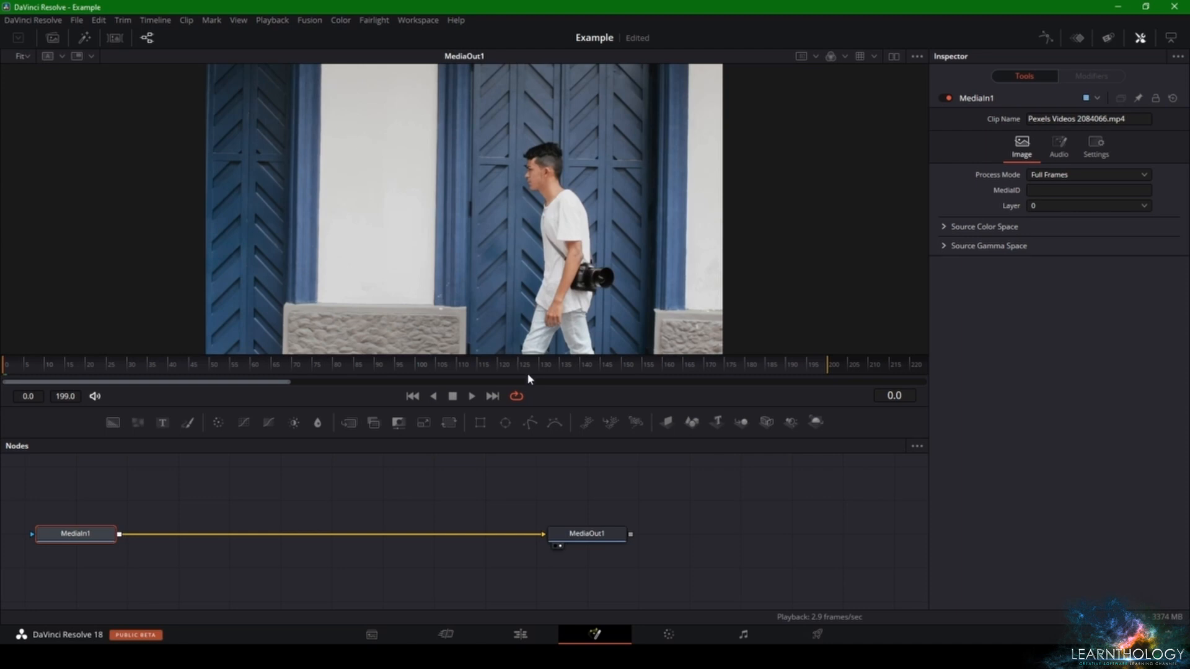
{"action": "left_click_drag", "start_coordinate": [522, 408], "coordinate": [528, 350]}
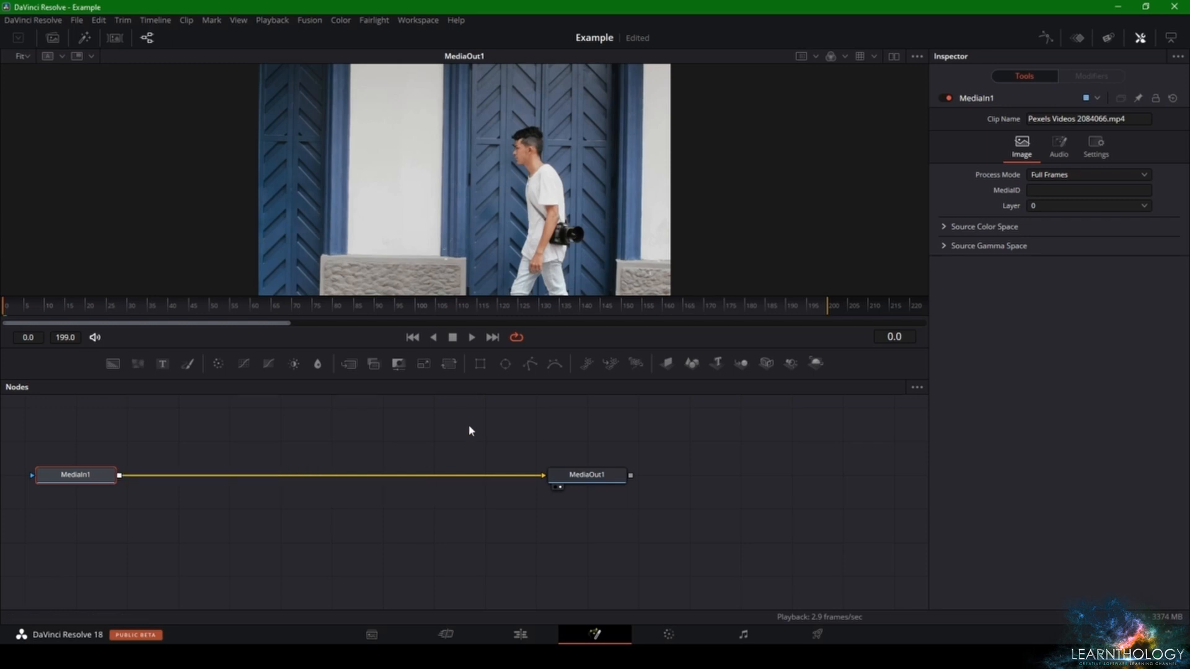
{"action": "key", "text": "shift+space"}
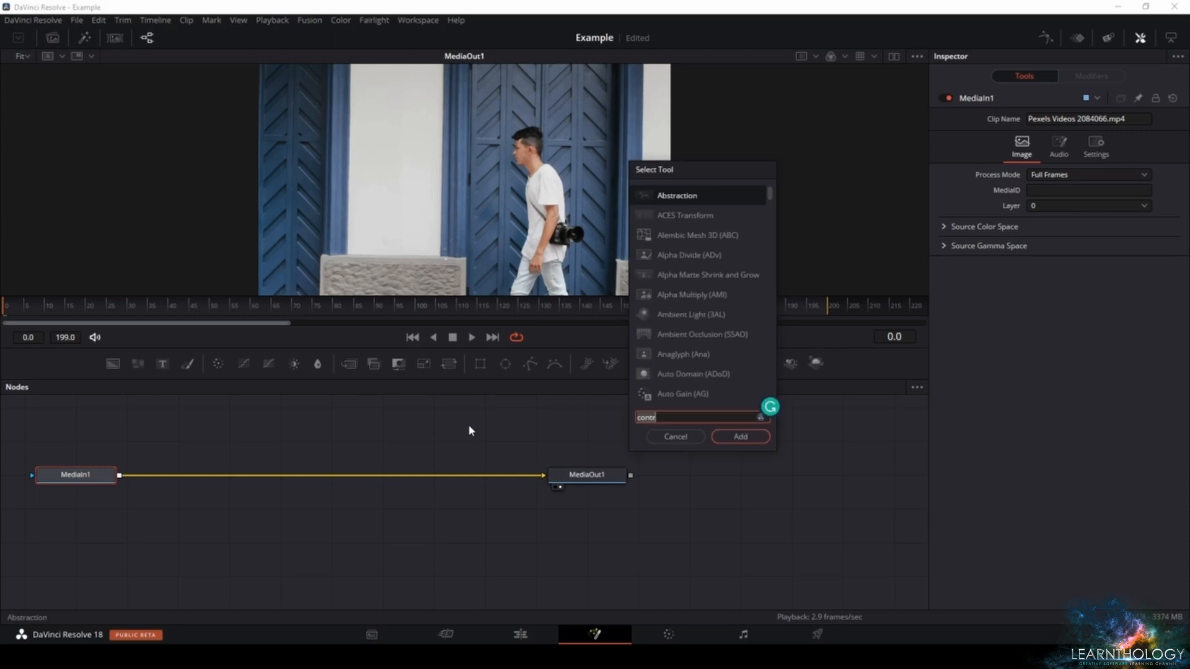
{"action": "type", "text": "track"}
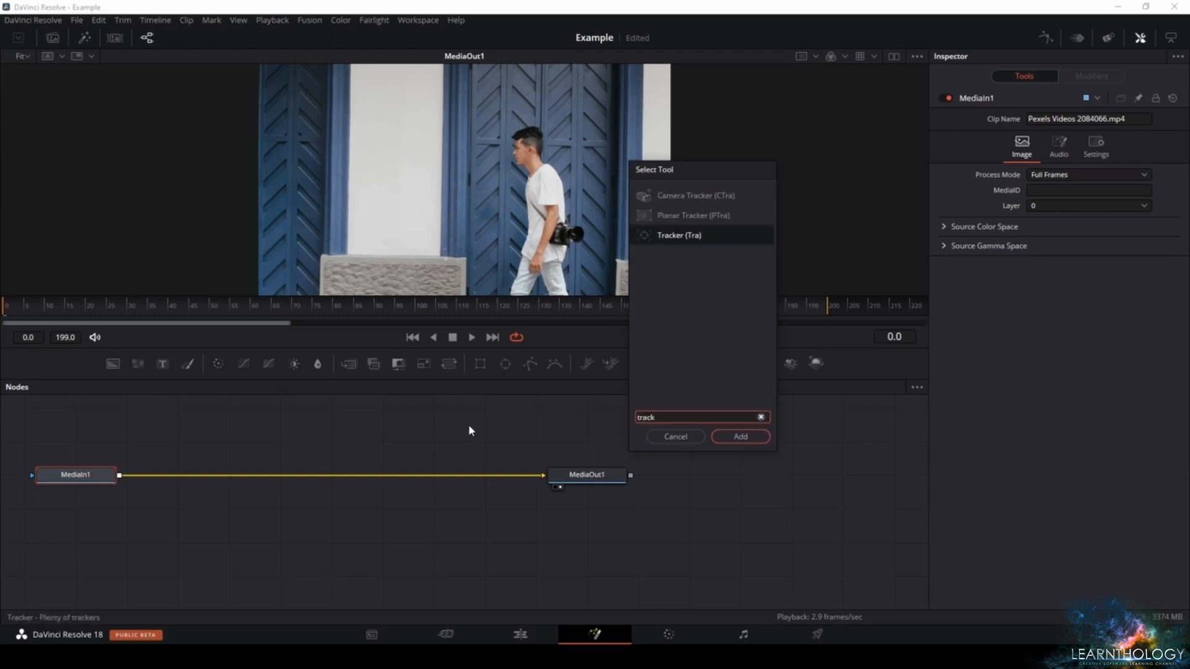
{"action": "key", "text": "Escape"}
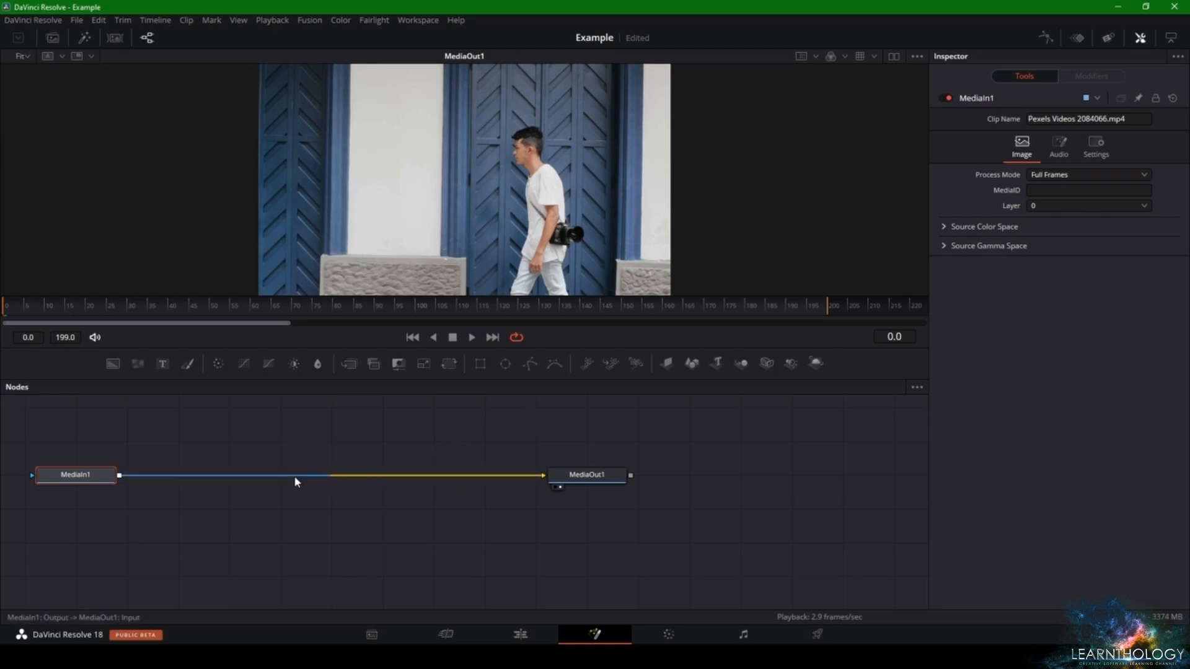
Add a Tracker node after MediaIn1 and place it midway between MediaIn1 and MediaOut1
{"action": "left_click_drag", "start_coordinate": [98, 478], "coordinate": [106, 485]}
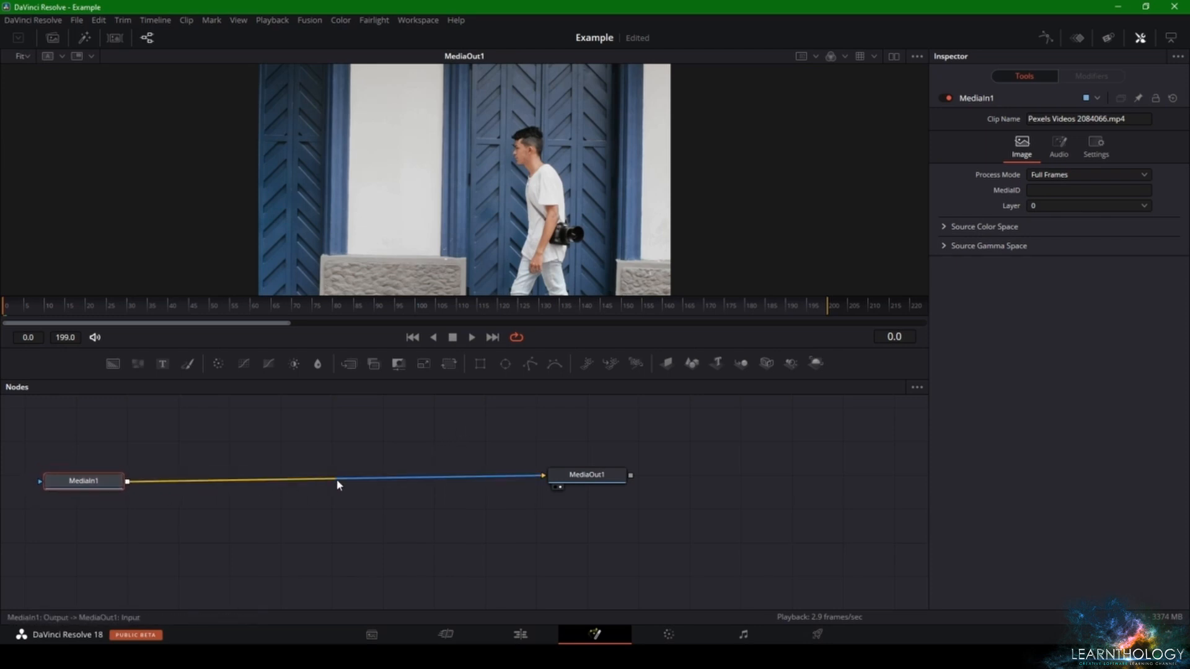
{"action": "key", "text": "shift+space"}
{"action": "type", "text": "track"}
{"action": "key", "text": "Return"}
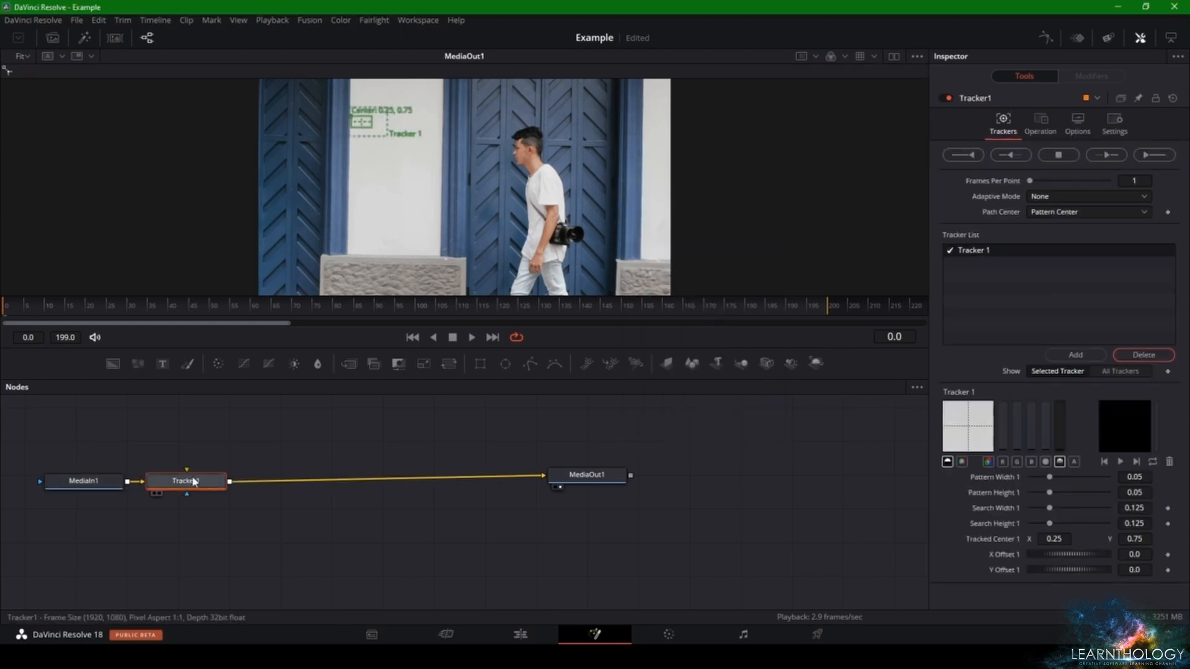
{"action": "left_click_drag", "start_coordinate": [191, 484], "coordinate": [337, 494]}
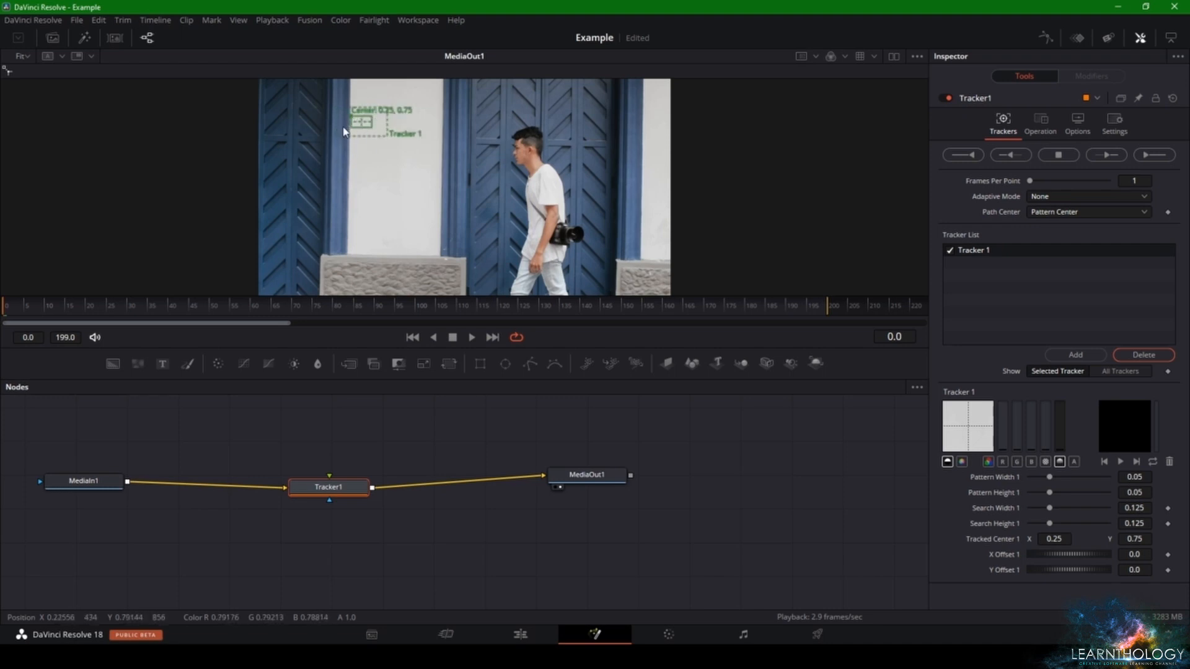
Position the tracker's pattern box on the walking man's head, with a search area about 0.09 wide and 0.2 high
{"action": "left_click_drag", "start_coordinate": [360, 121], "coordinate": [377, 124]}
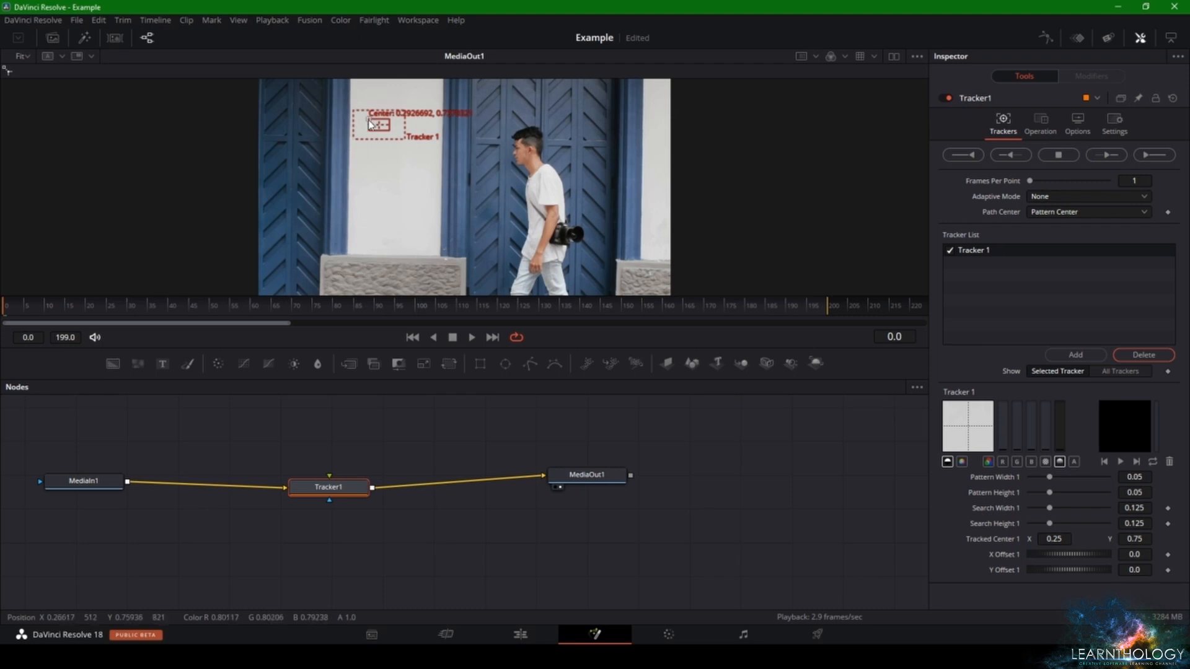
{"action": "scroll", "coordinate": [370, 124], "scroll_direction": "up", "scroll_amount": 6}
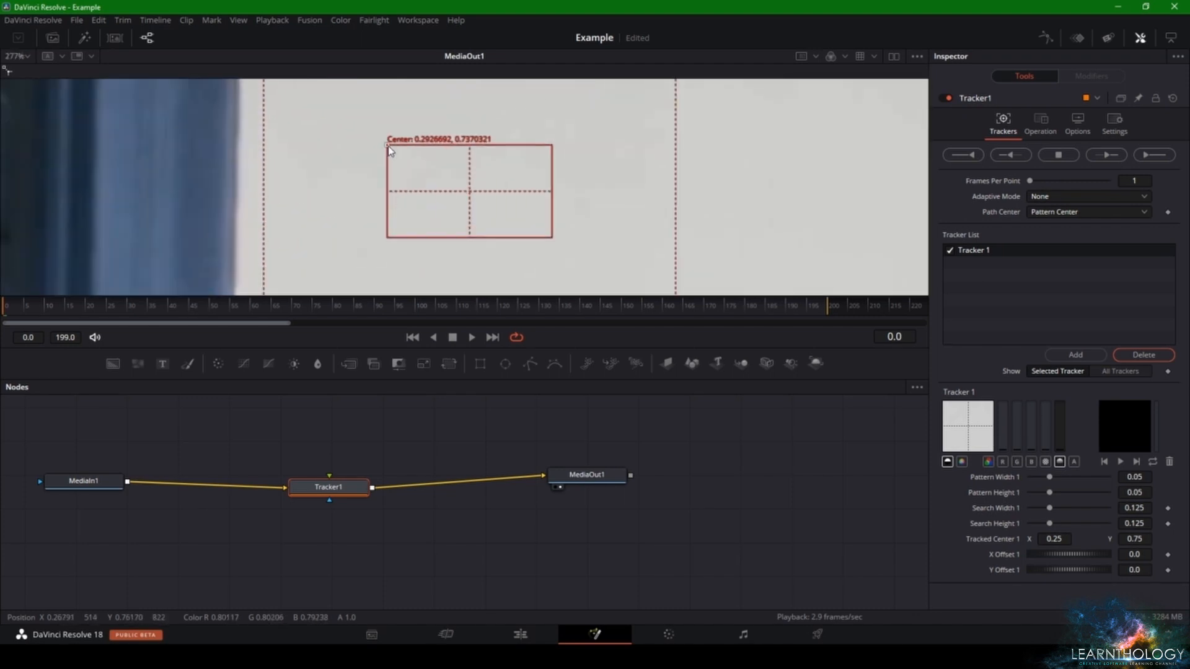
{"action": "scroll", "coordinate": [387, 152], "scroll_direction": "up", "scroll_amount": 1}
{"action": "scroll", "coordinate": [387, 150], "scroll_direction": "down", "scroll_amount": 7}
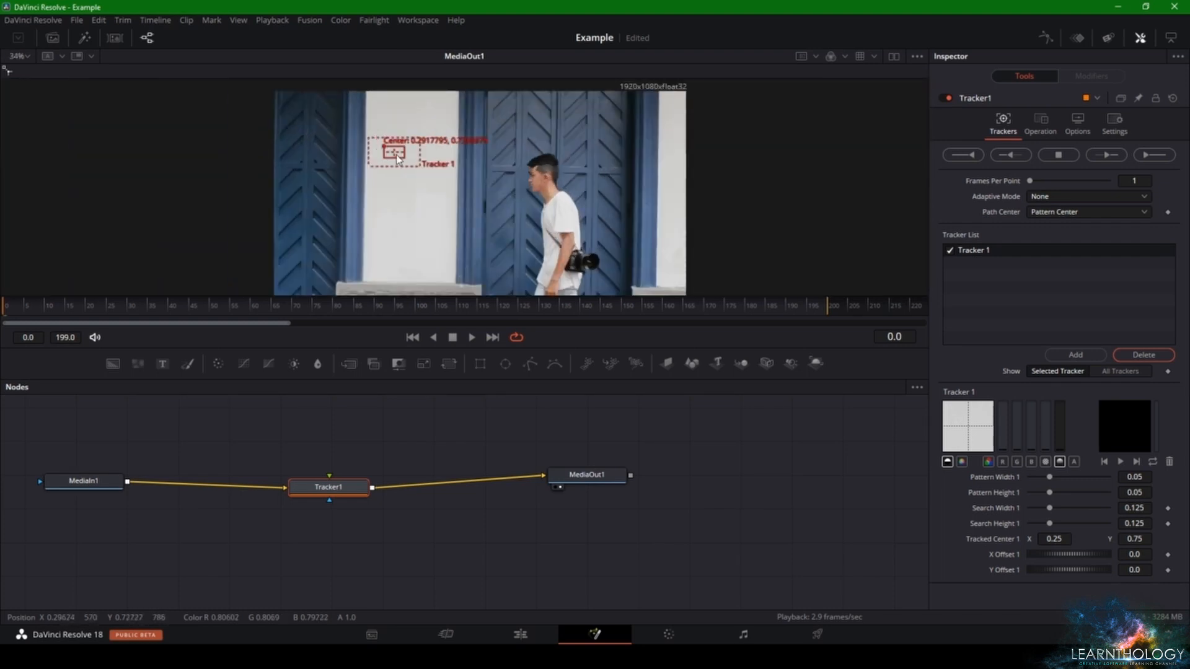
{"action": "left_click_drag", "start_coordinate": [384, 150], "coordinate": [526, 158]}
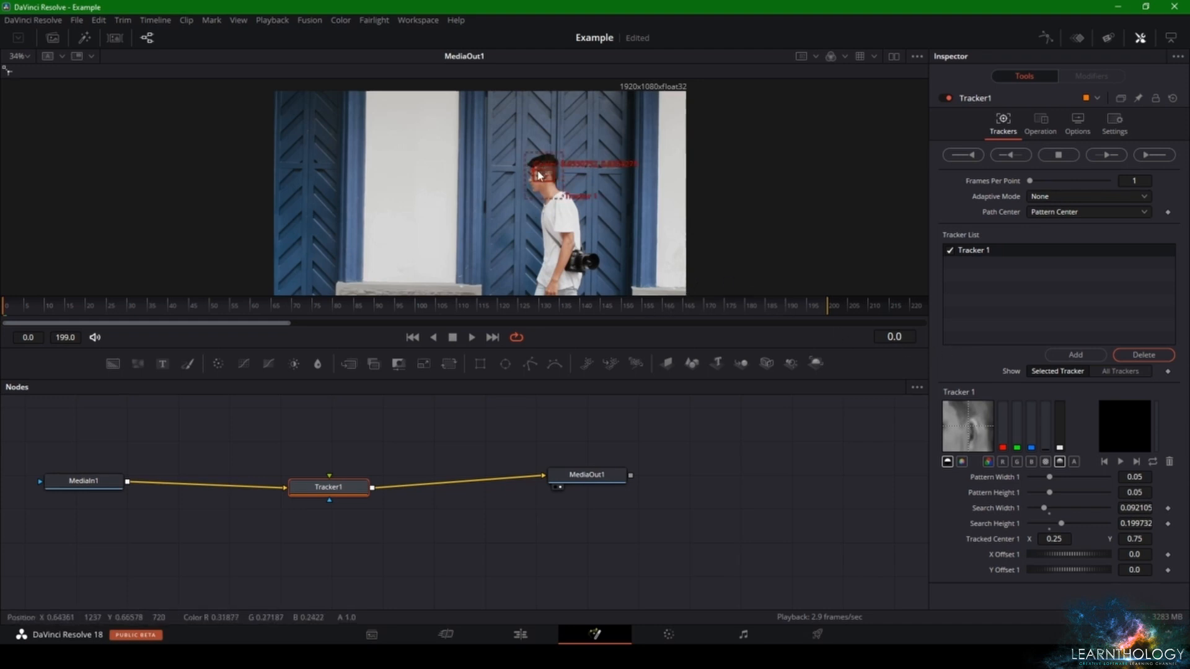
Track the man's head forward from frame 0 through the whole clip and play back the tracked path
{"action": "left_click", "coordinate": [1144, 157]}
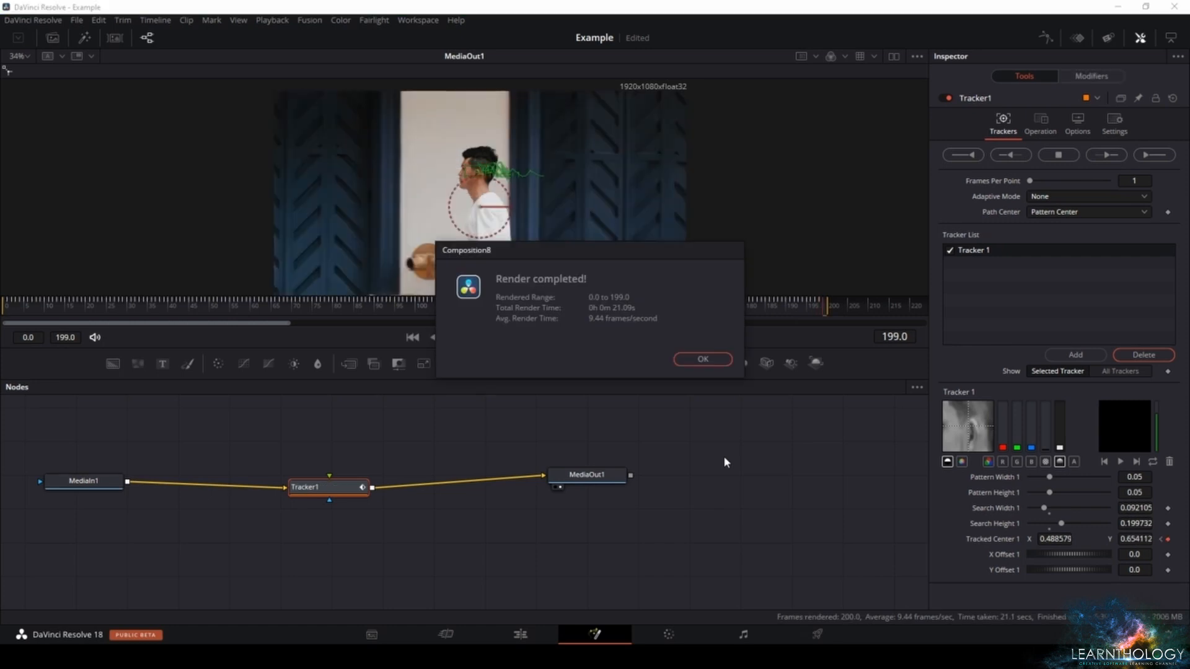
{"action": "left_click", "coordinate": [702, 359]}
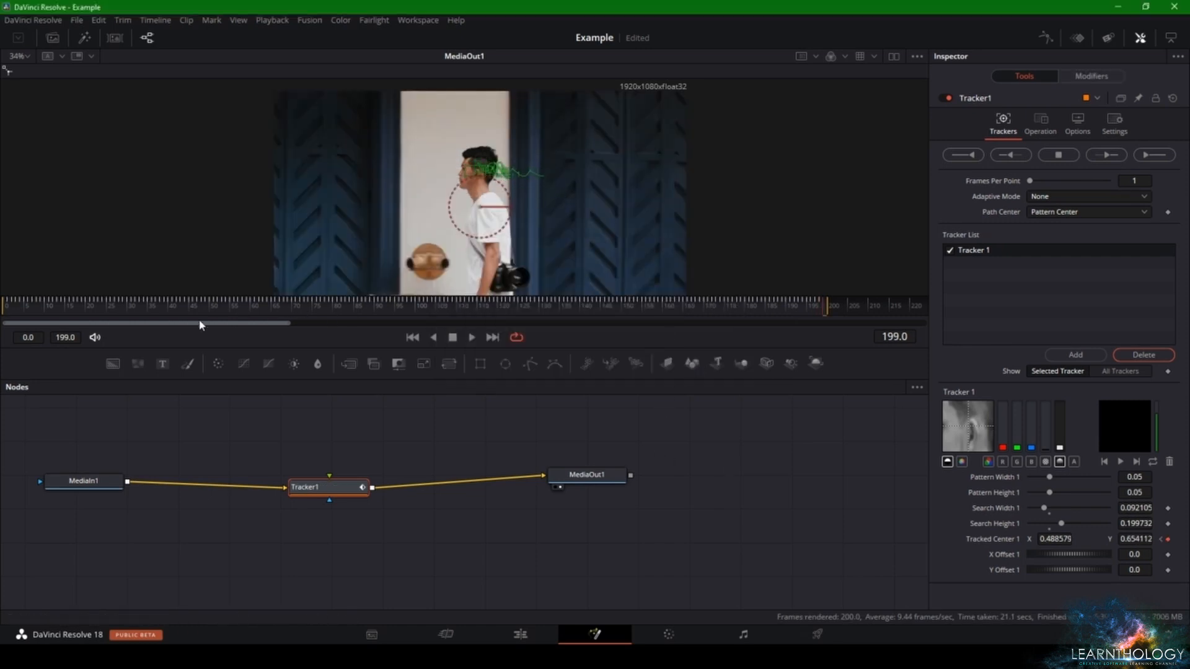
{"action": "left_click_drag", "start_coordinate": [130, 313], "coordinate": [6, 312]}
{"action": "key", "text": "space"}
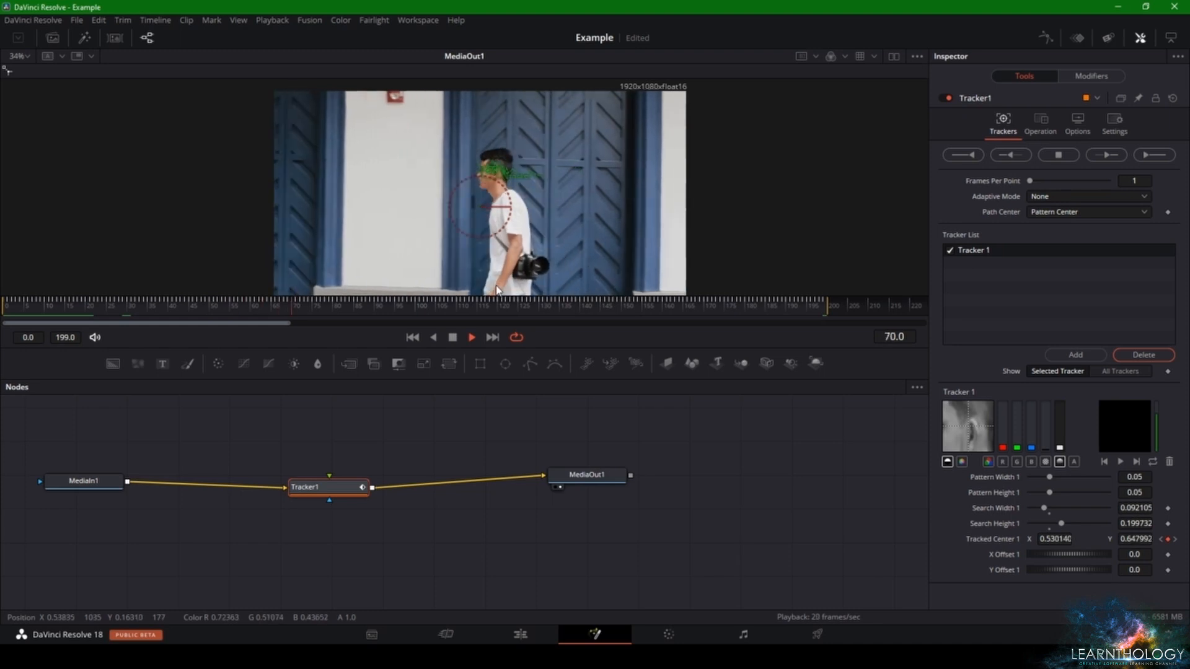
{"action": "key", "text": "space"}
{"action": "left_click_drag", "start_coordinate": [115, 300], "coordinate": [5, 302]}
Add a Text node above Tracker1 and connect its output to the tracker's foreground input
{"action": "mouse_move", "coordinate": [347, 491]}
{"action": "left_mouse_down"}
{"action": "mouse_move", "coordinate": [352, 504]}
{"action": "mouse_move", "coordinate": [362, 494]}
{"action": "left_mouse_up"}
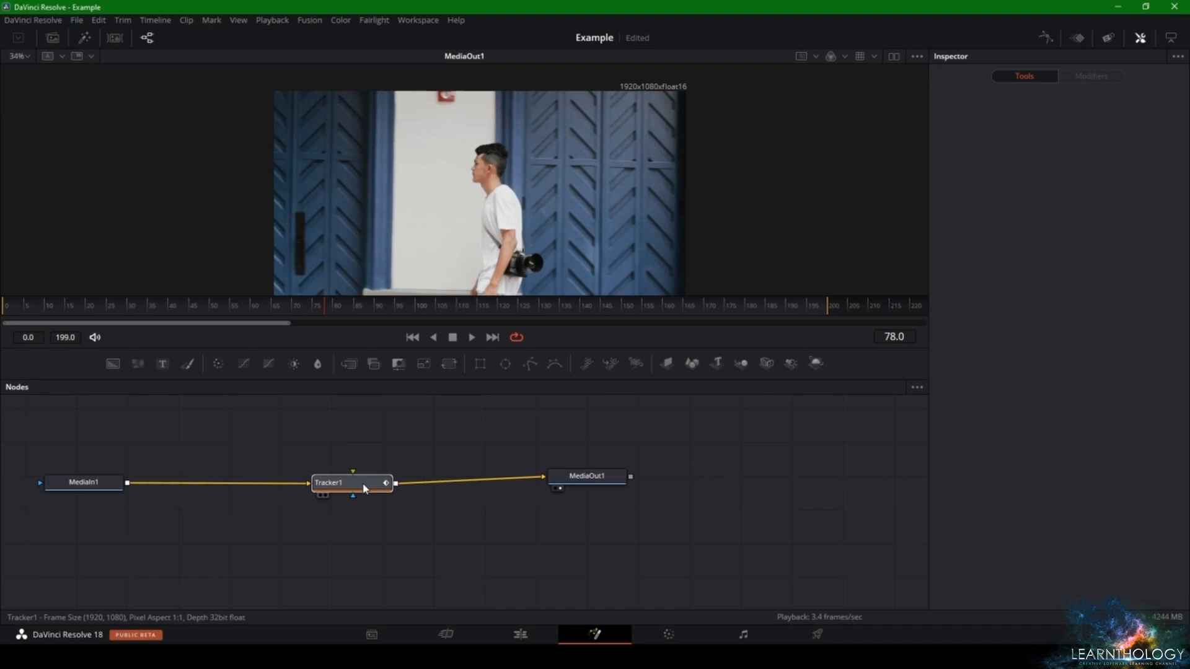
{"action": "left_click", "coordinate": [365, 489]}
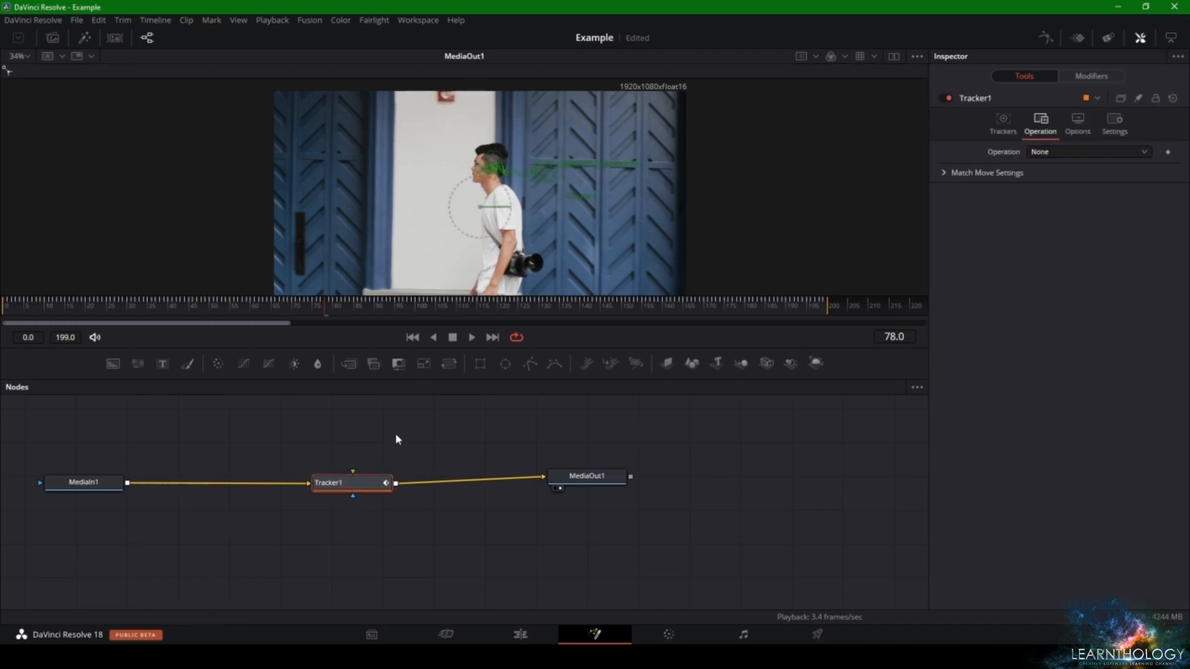
{"action": "key", "text": "space"}
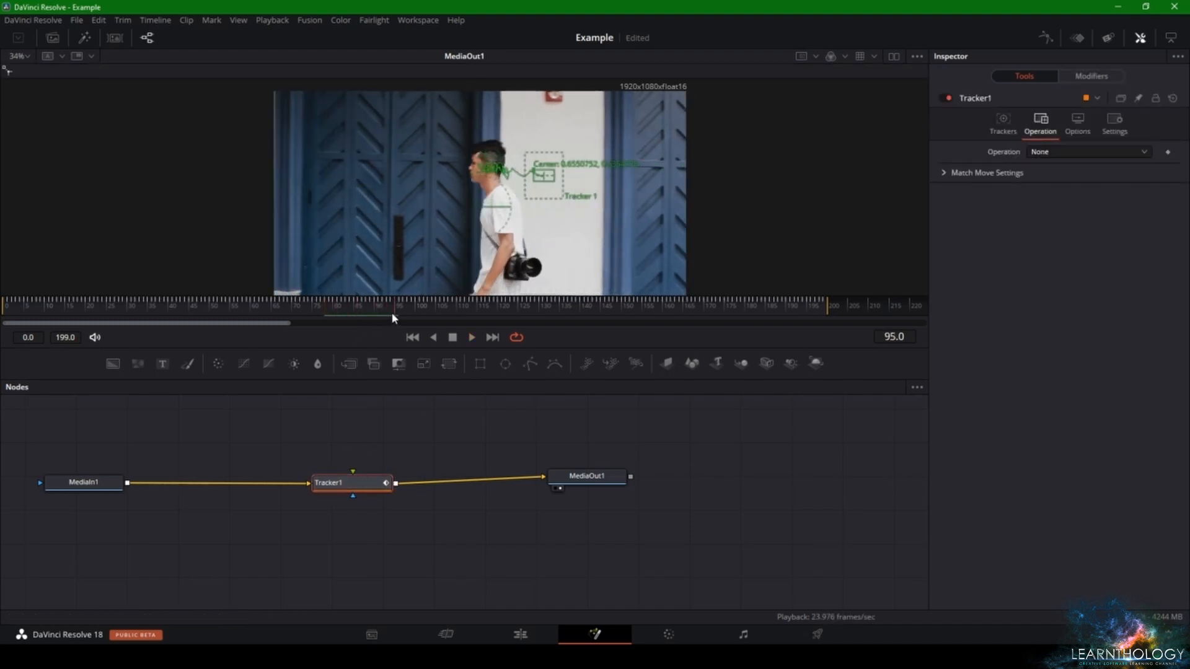
{"action": "left_click_drag", "start_coordinate": [161, 370], "coordinate": [323, 434]}
{"action": "left_click_drag", "start_coordinate": [357, 488], "coordinate": [328, 496]}
{"action": "left_click_drag", "start_coordinate": [367, 438], "coordinate": [332, 493]}
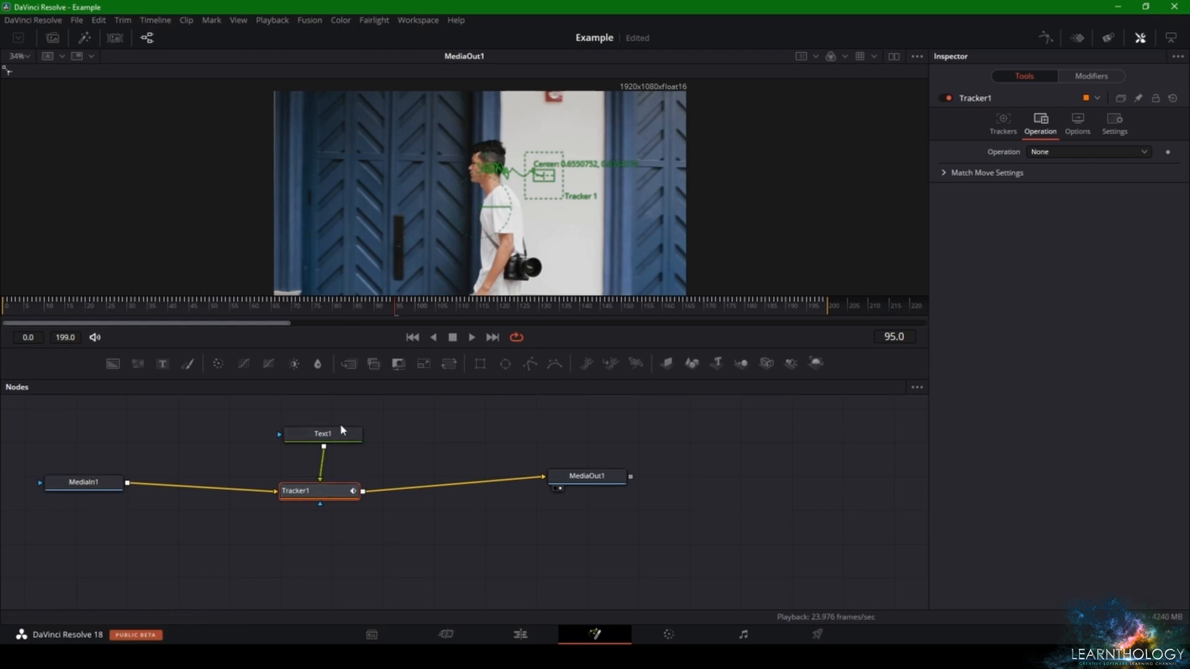
Set the Tracker1 operation to Match Move with the merge option FG over BG
{"action": "left_click", "coordinate": [342, 440]}
{"action": "left_click", "coordinate": [334, 492]}
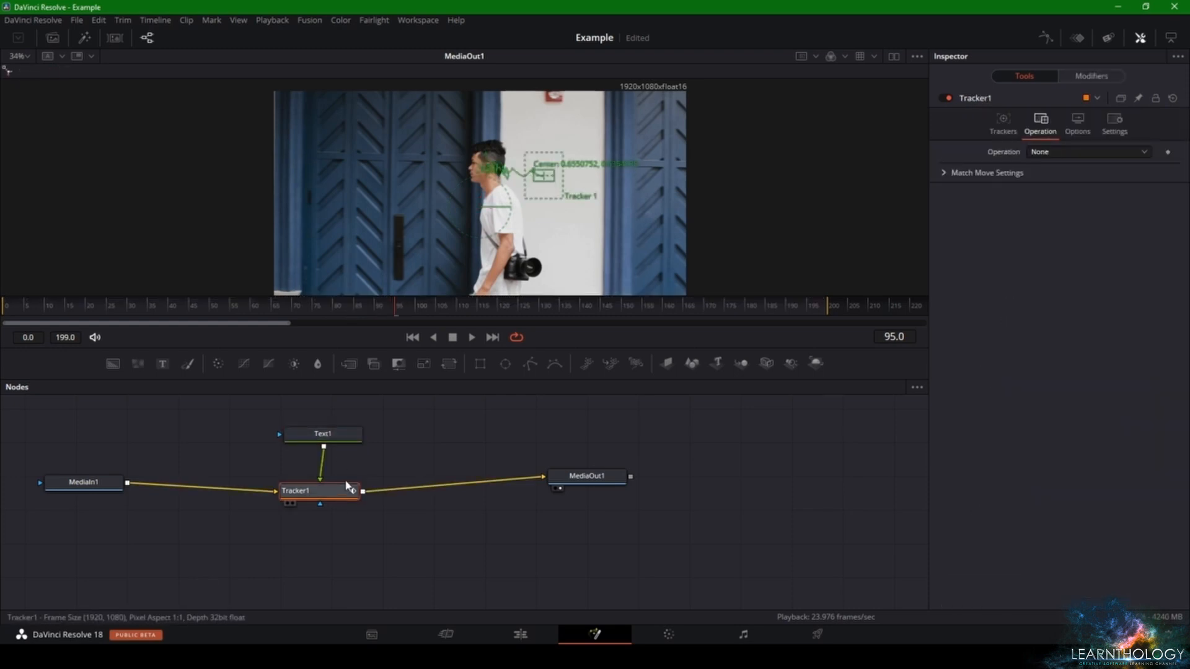
{"action": "left_click", "coordinate": [1056, 152]}
{"action": "left_click", "coordinate": [1054, 181]}
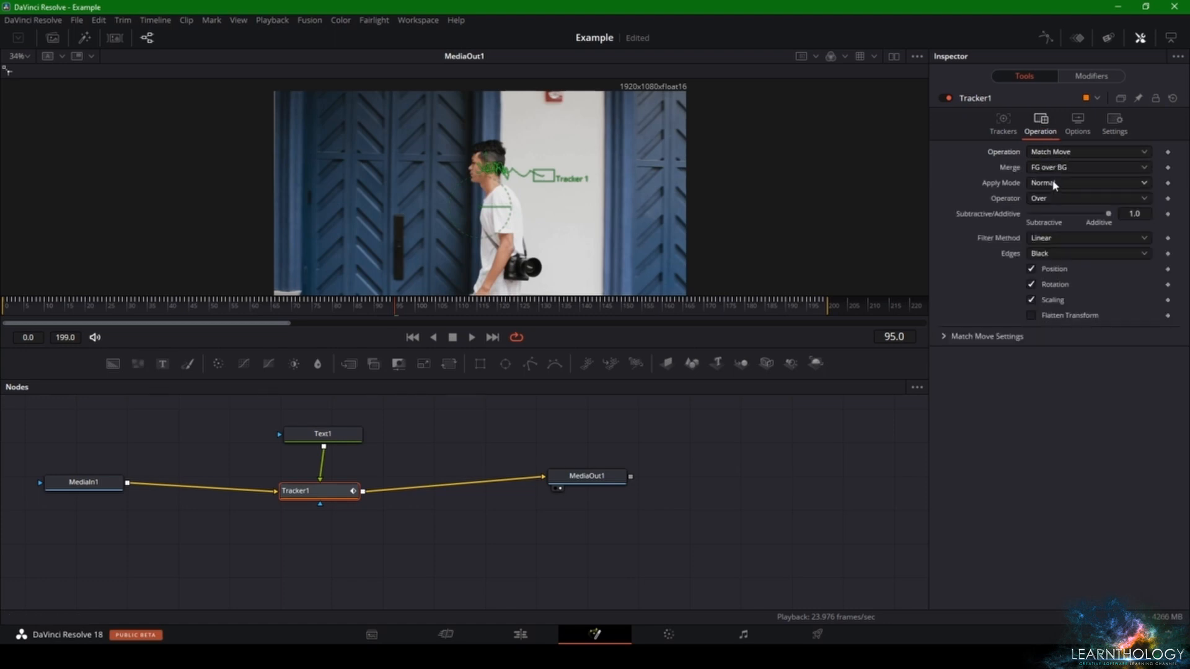
{"action": "left_click", "coordinate": [1053, 168]}
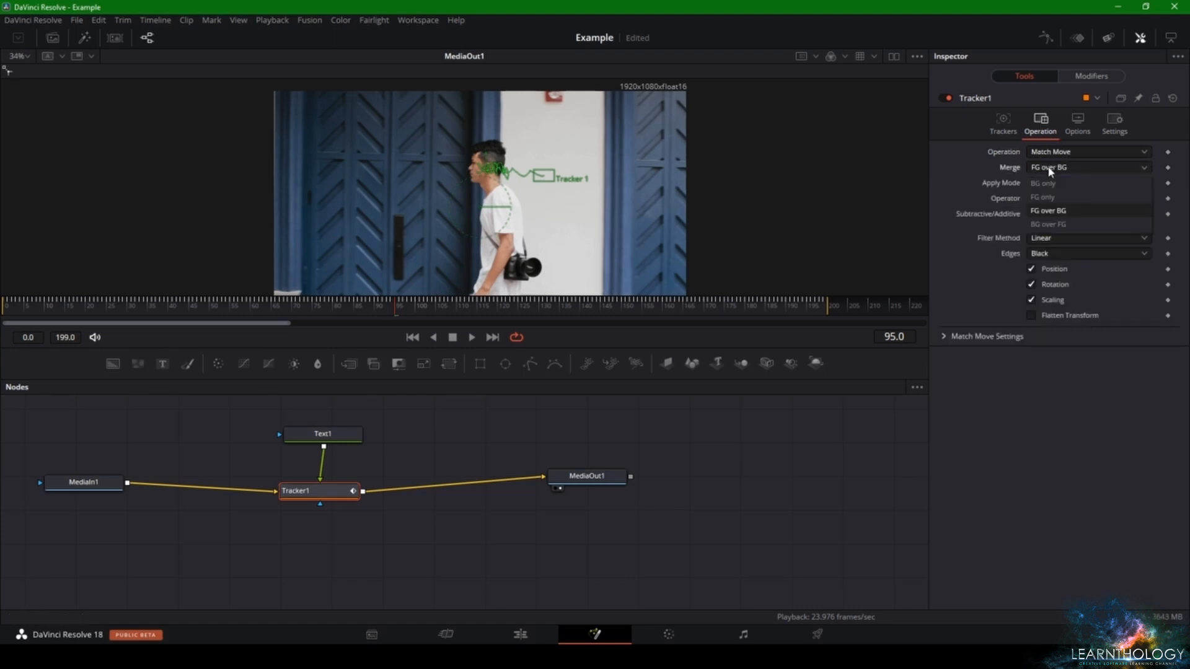
{"action": "left_click", "coordinate": [1052, 212]}
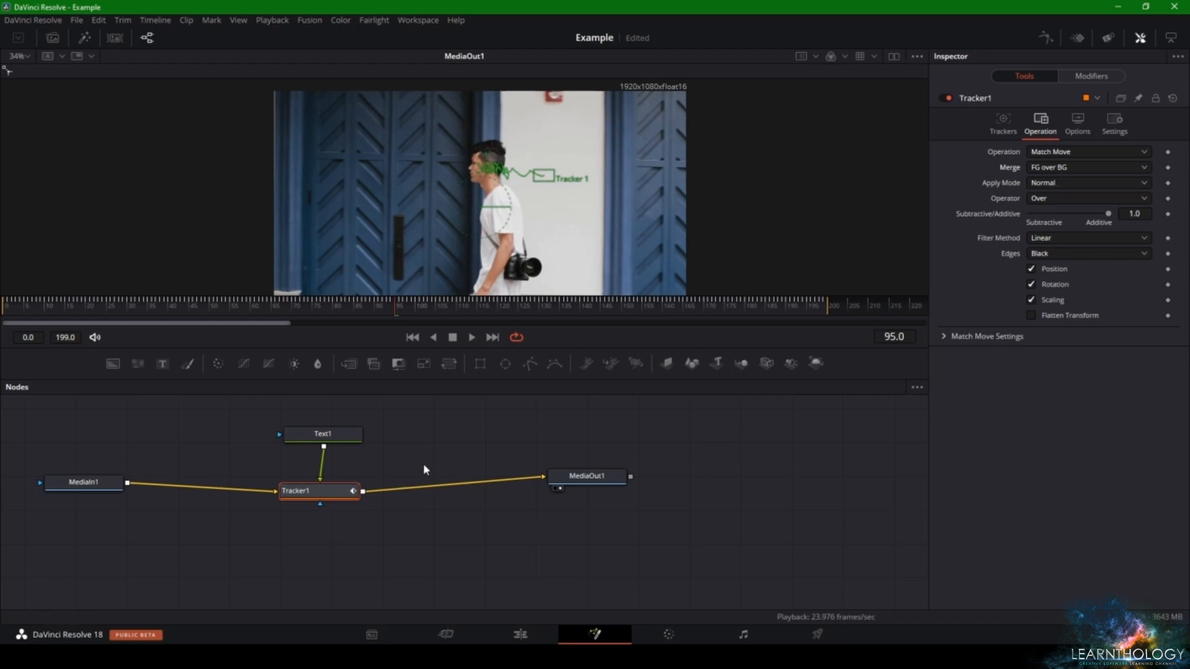
Enter "Hello" as the Text1 content and place the text in front of the man's face
{"action": "left_click", "coordinate": [345, 438]}
{"action": "left_click", "coordinate": [986, 241]}
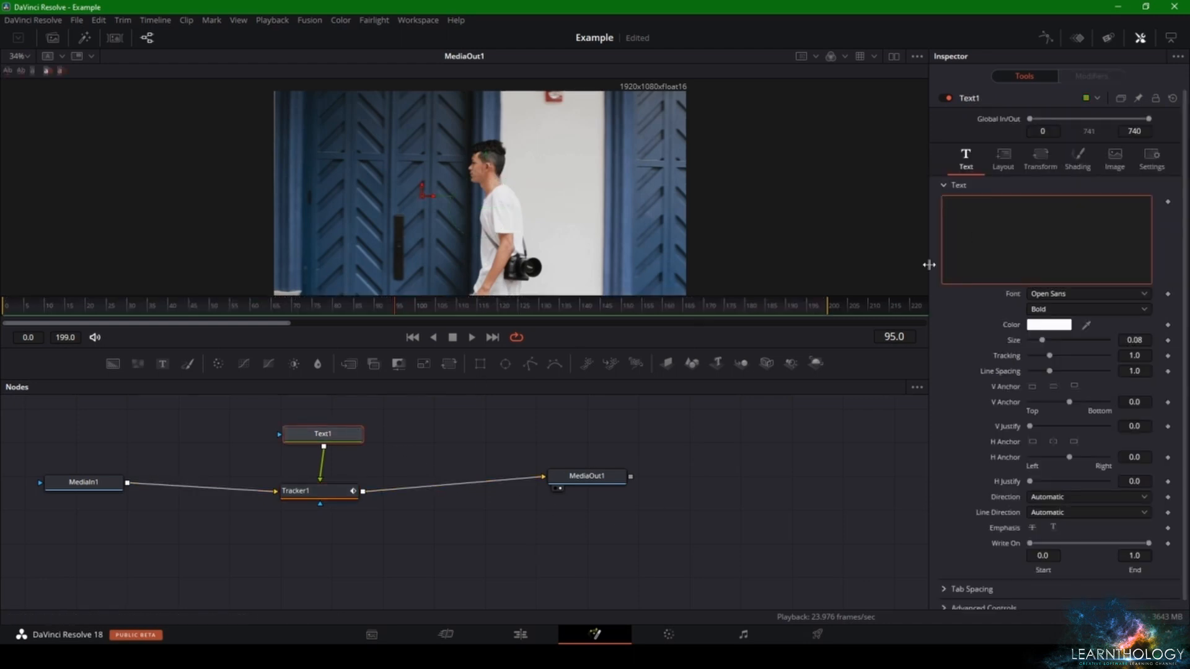
{"action": "type", "text": "Hello"}
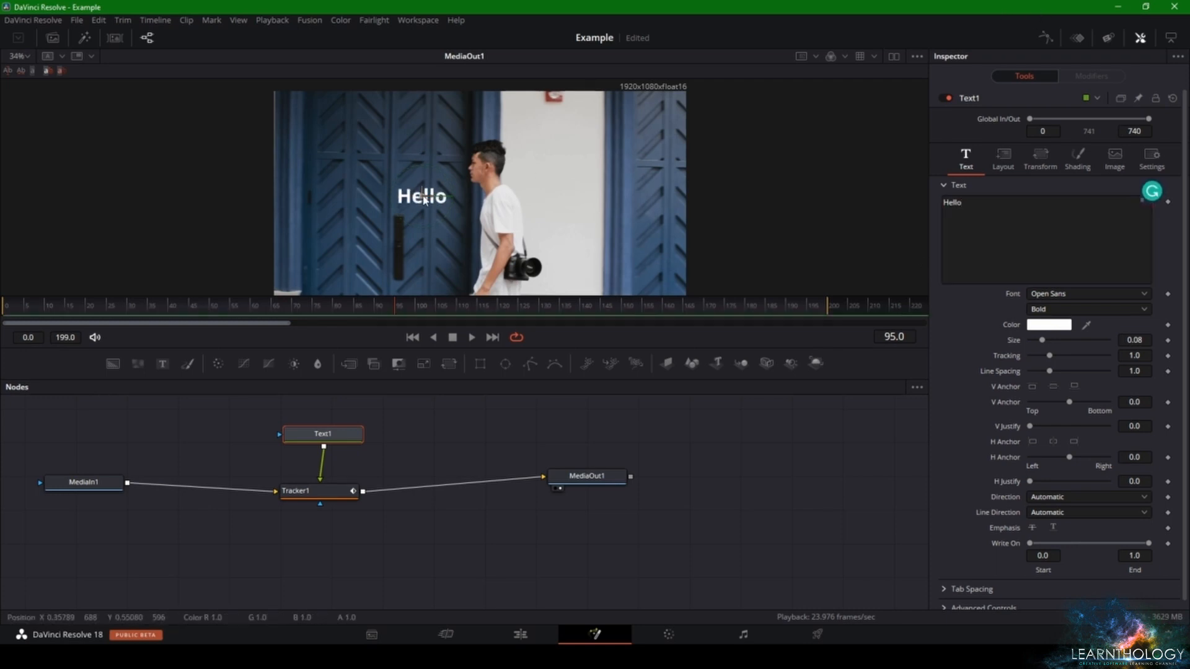
{"action": "left_click_drag", "start_coordinate": [422, 196], "coordinate": [419, 163]}
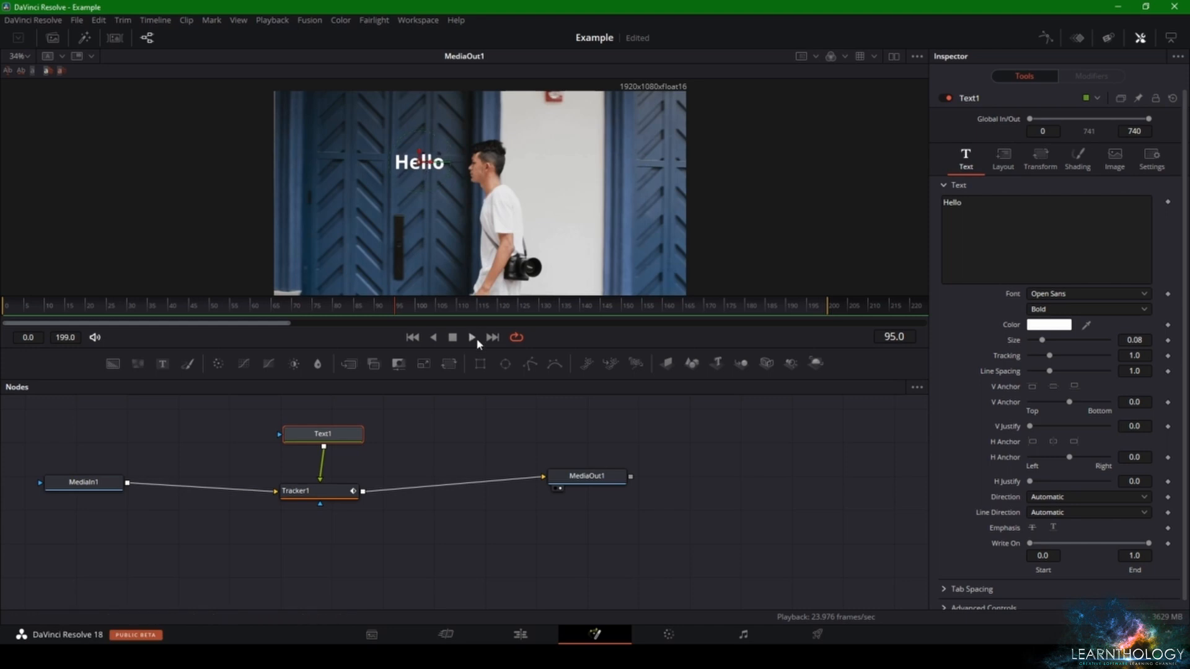
Play the composition from frame 0 to check the tracked text, and review the clip on the Edit page
{"action": "left_click_drag", "start_coordinate": [154, 313], "coordinate": [1, 312]}
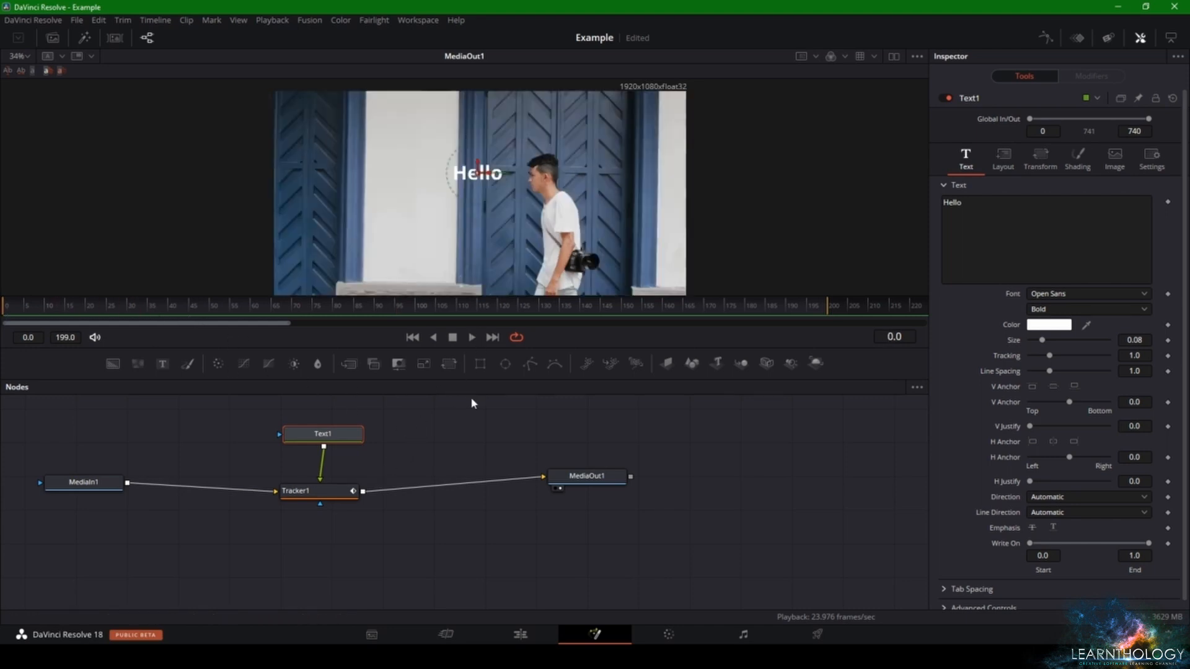
{"action": "key", "text": "space"}
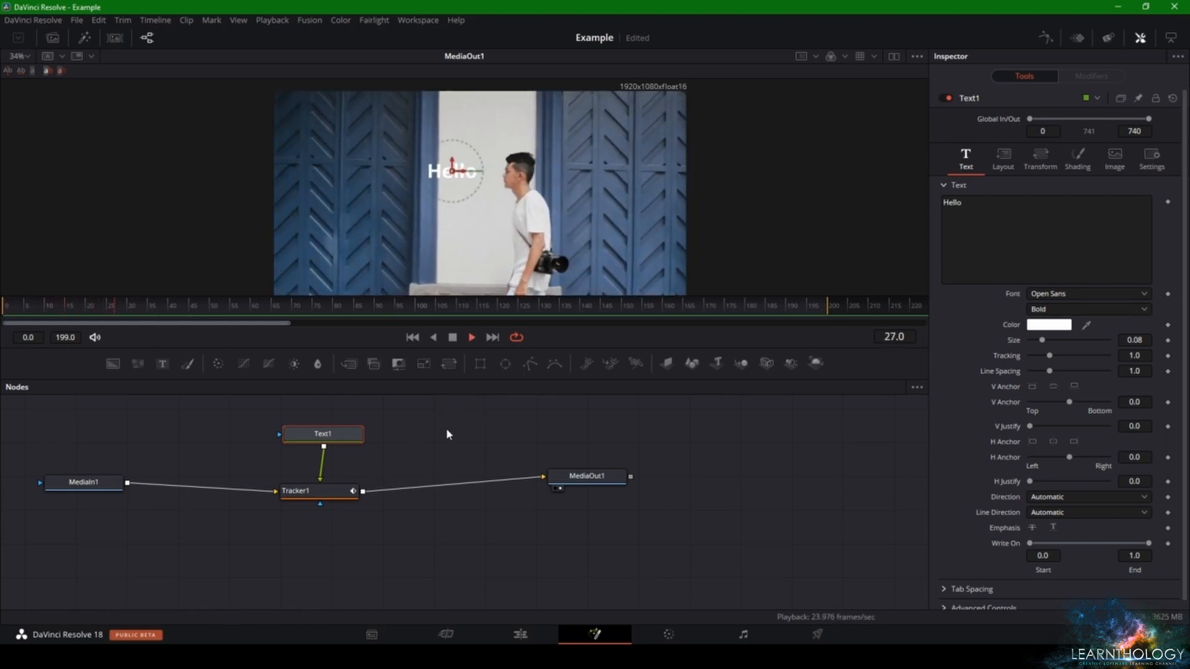
{"action": "left_click", "coordinate": [521, 634]}
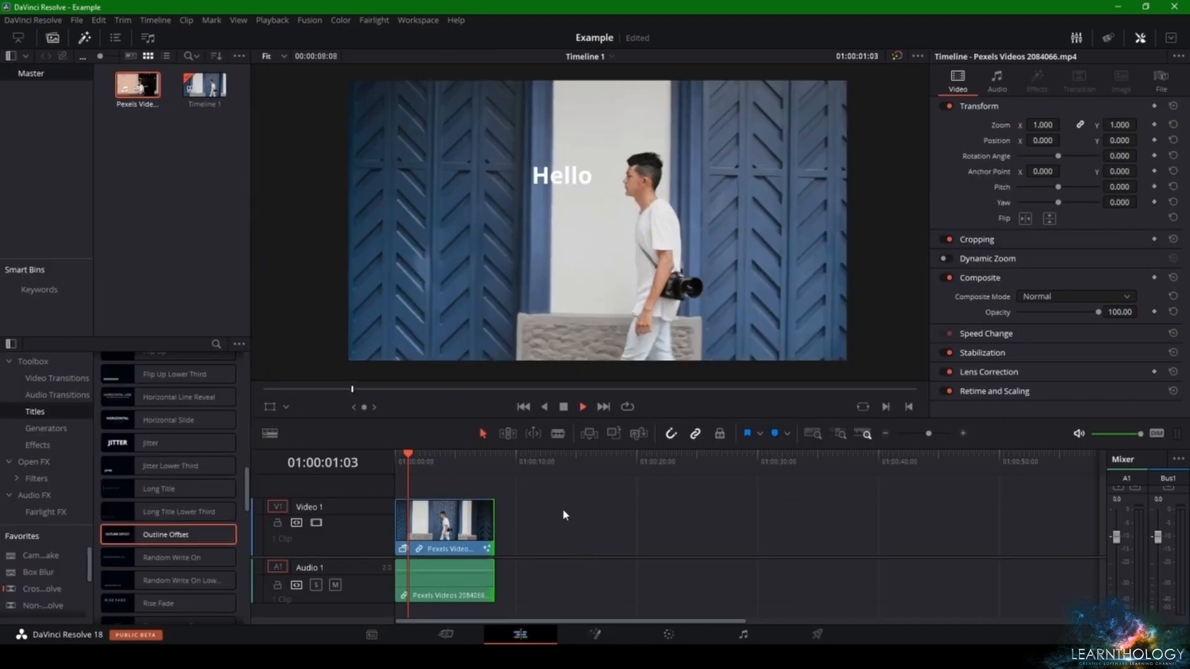
Play the tracked clip through on the timeline and return the playhead to its start
{"action": "left_click", "coordinate": [580, 410]}
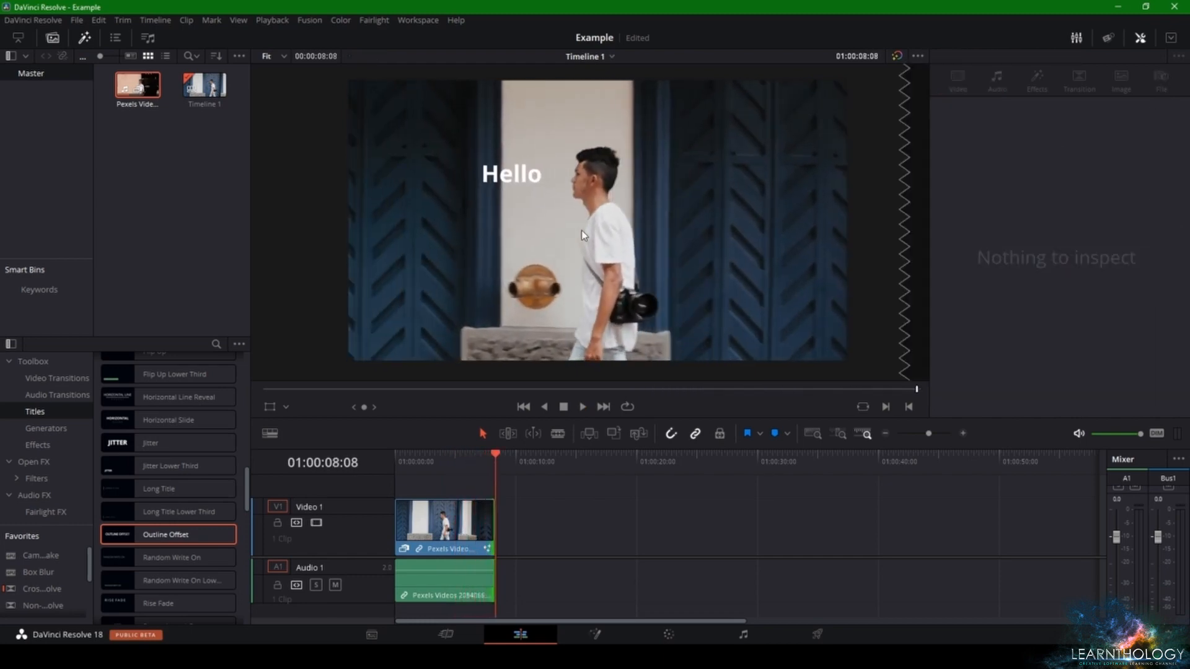
{"action": "left_click", "coordinate": [398, 463]}
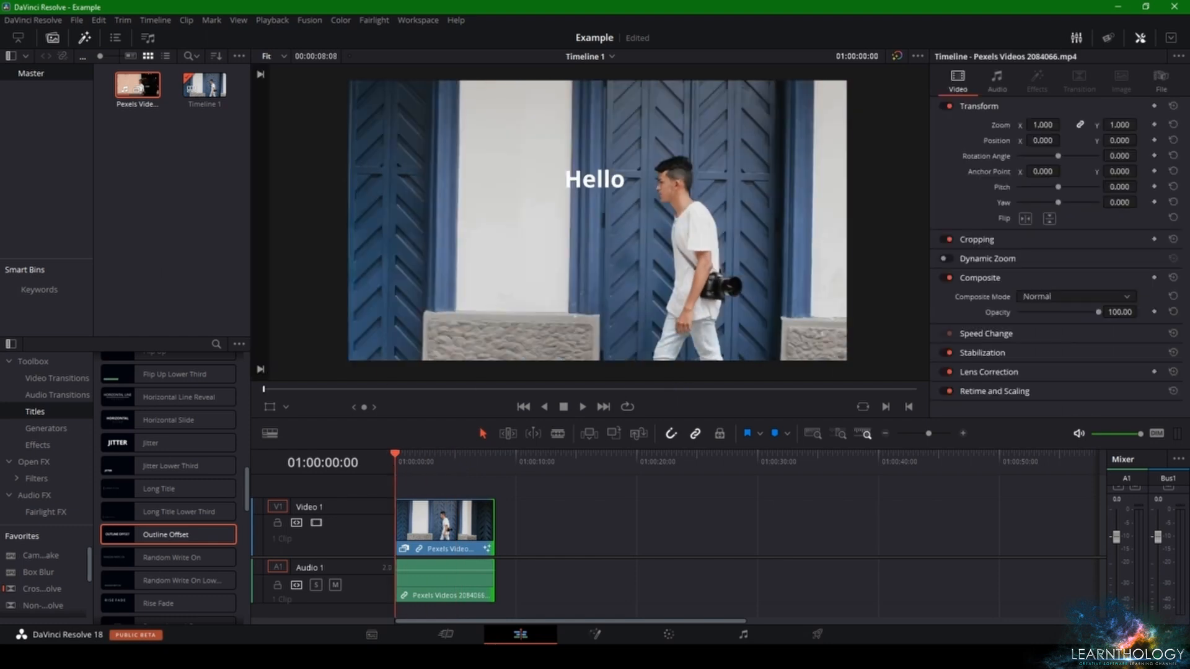
Go back to the Fusion page and move the Text1 node away from Tracker1 to leave room between them
{"action": "left_click", "coordinate": [595, 634]}
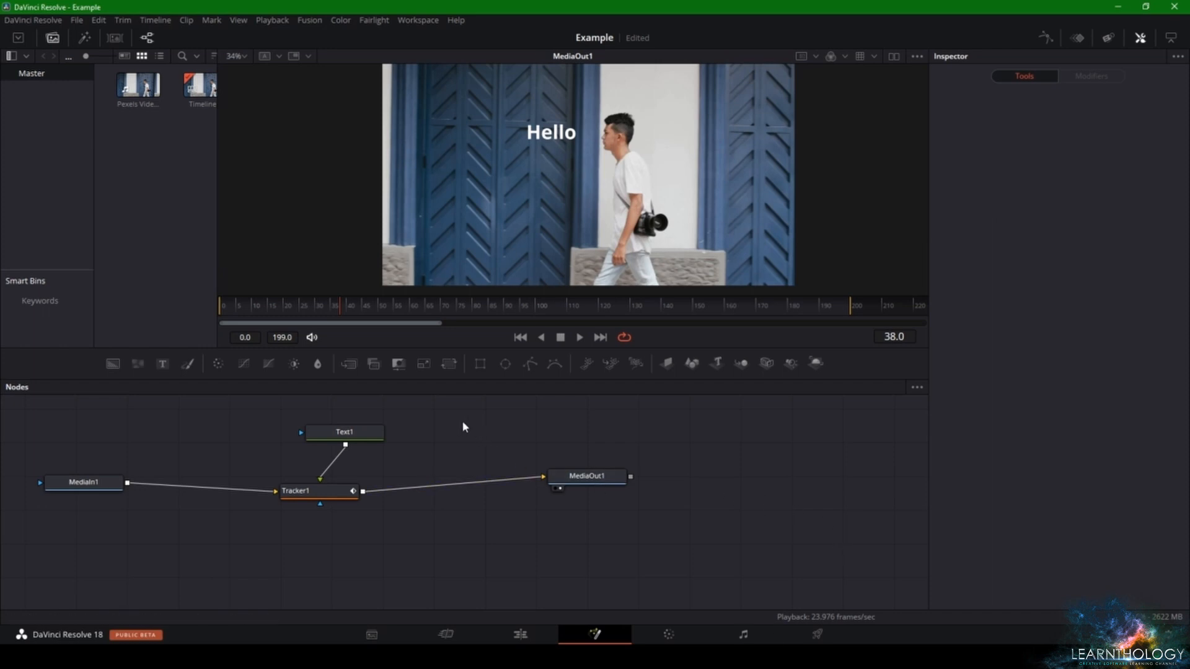
{"action": "left_click_drag", "start_coordinate": [344, 432], "coordinate": [461, 425]}
Try a Blur node with a blur size of 3.1 between Text1 and Tracker1, preview it in playback, and delete it
{"action": "left_click_drag", "start_coordinate": [316, 364], "coordinate": [405, 454]}
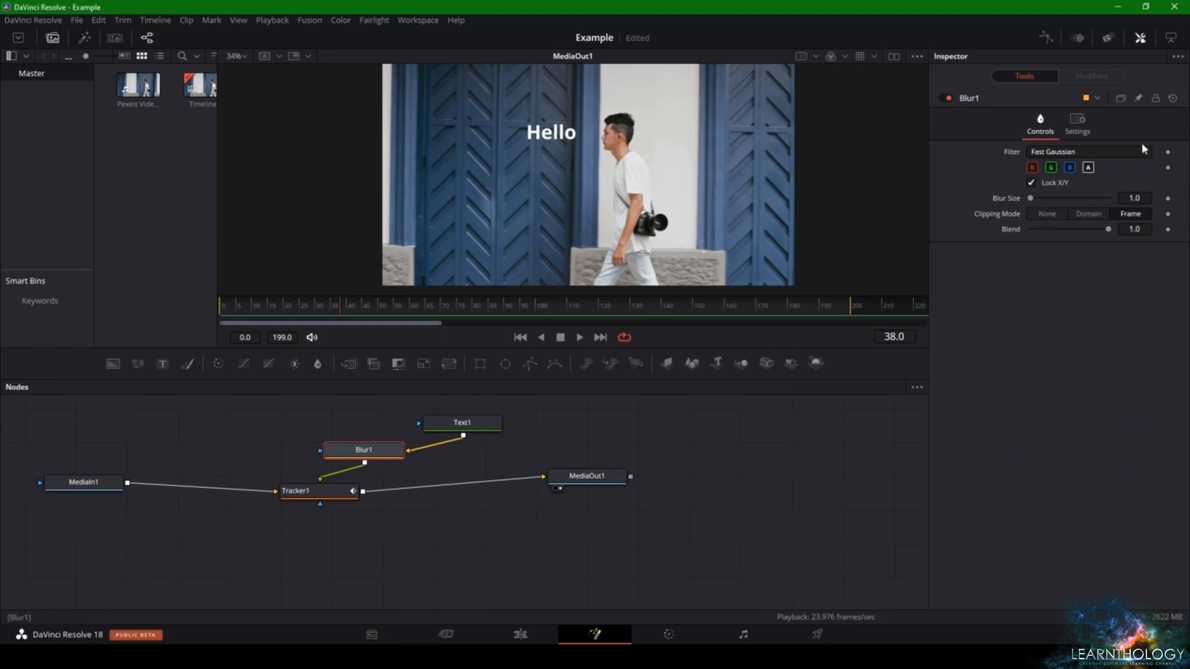
{"action": "left_click_drag", "start_coordinate": [1031, 198], "coordinate": [1033, 199]}
{"action": "key", "text": "space"}
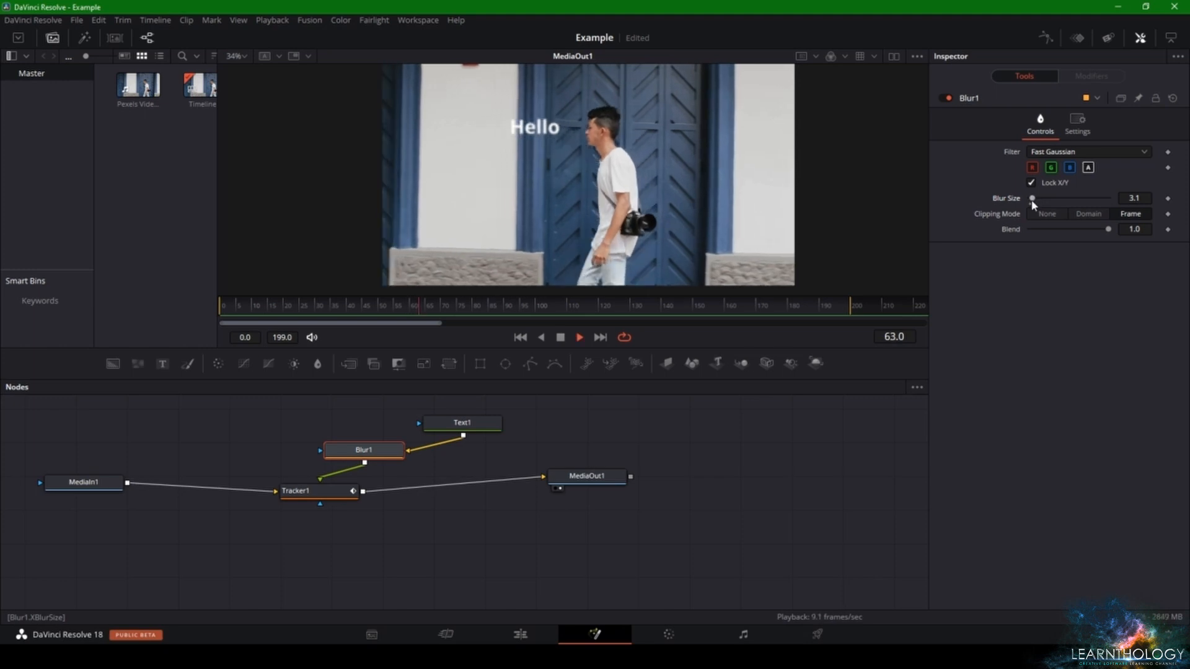
{"action": "key", "text": "space"}
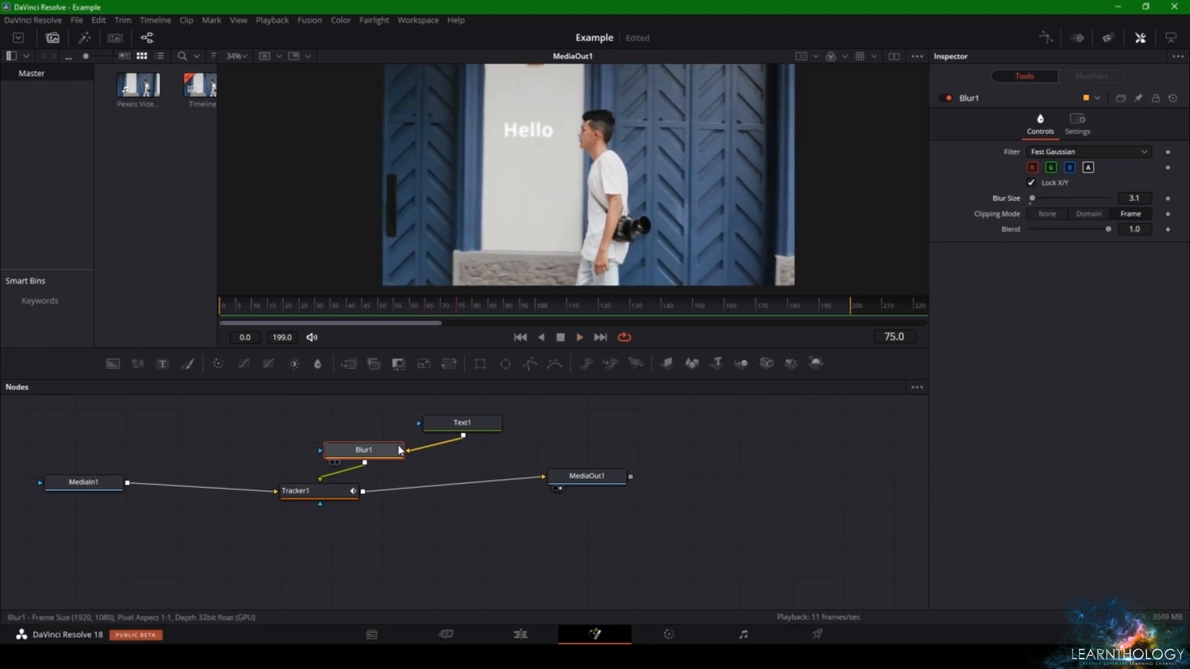
{"action": "left_click_drag", "start_coordinate": [386, 447], "coordinate": [385, 449]}
{"action": "key", "text": "Delete"}
Insert a Transform node between Text1 and Tracker1 with angle -706.9, size 1.623 and center X 0.552, and preview the tracked text
{"action": "left_click_drag", "start_coordinate": [505, 365], "coordinate": [365, 456]}
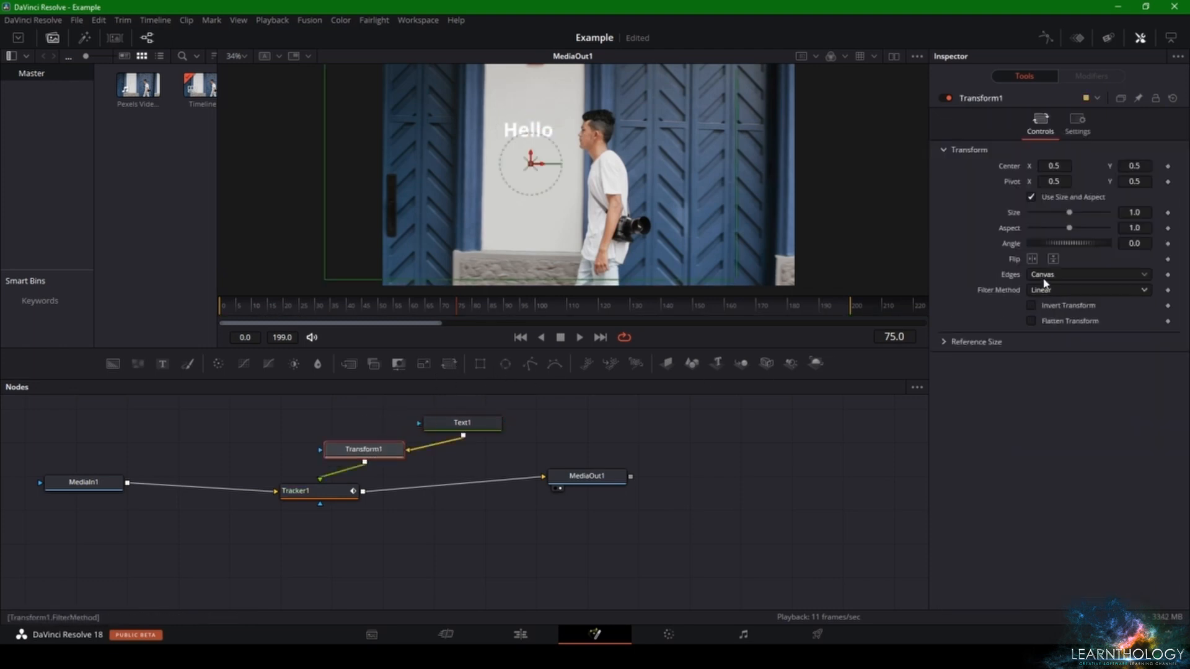
{"action": "left_click_drag", "start_coordinate": [1081, 244], "coordinate": [911, 264]}
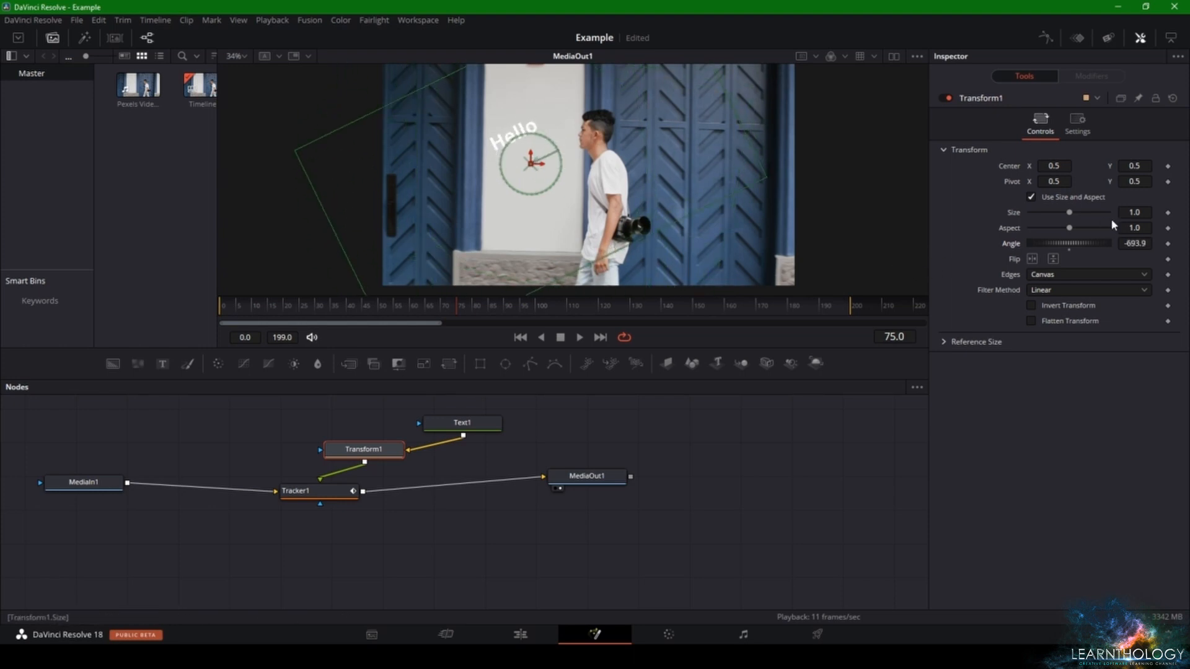
{"action": "left_click_drag", "start_coordinate": [1133, 213], "coordinate": [1080, 251]}
{"action": "left_click_drag", "start_coordinate": [1054, 167], "coordinate": [1086, 167]}
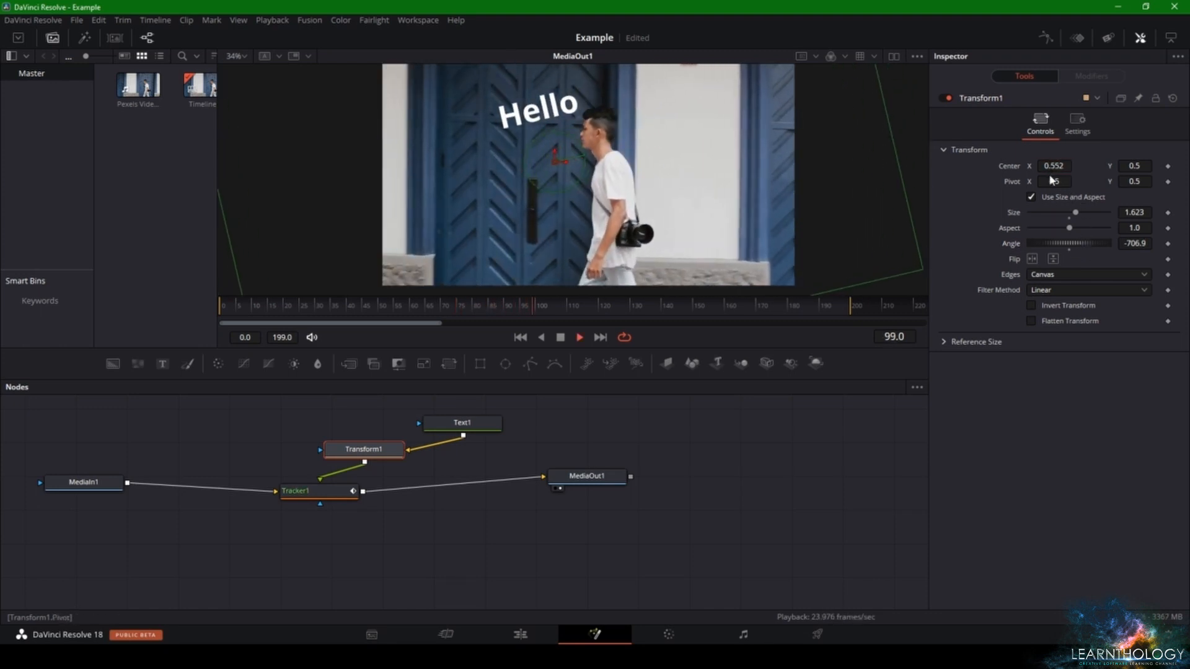
{"action": "key", "text": "space"}
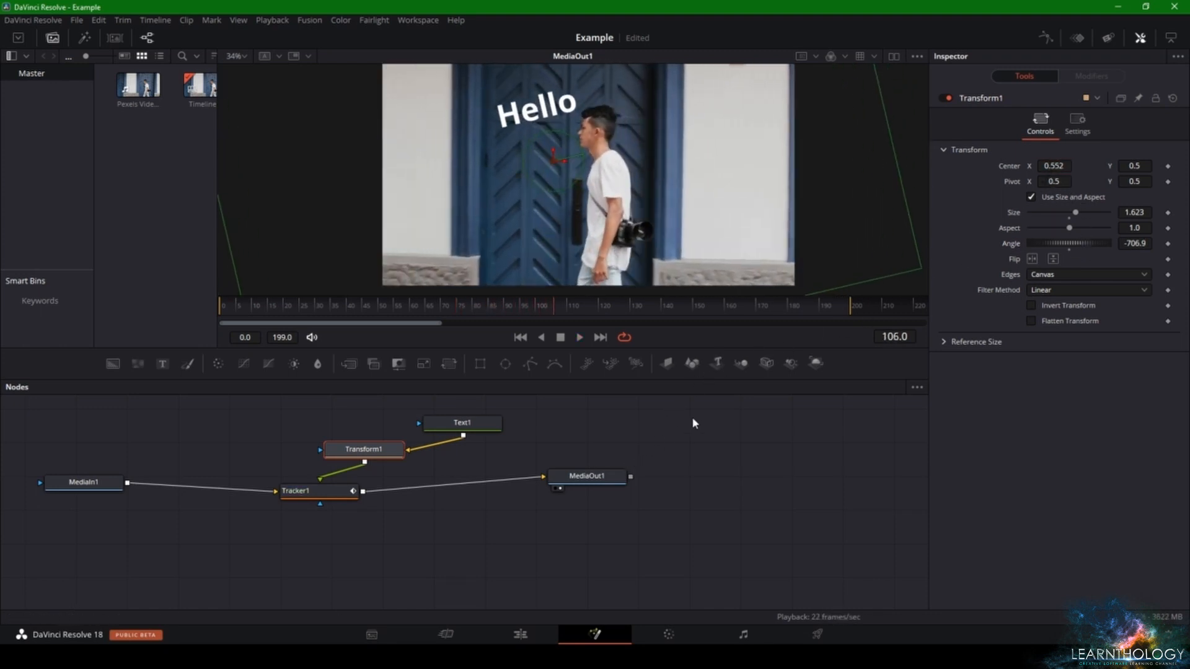